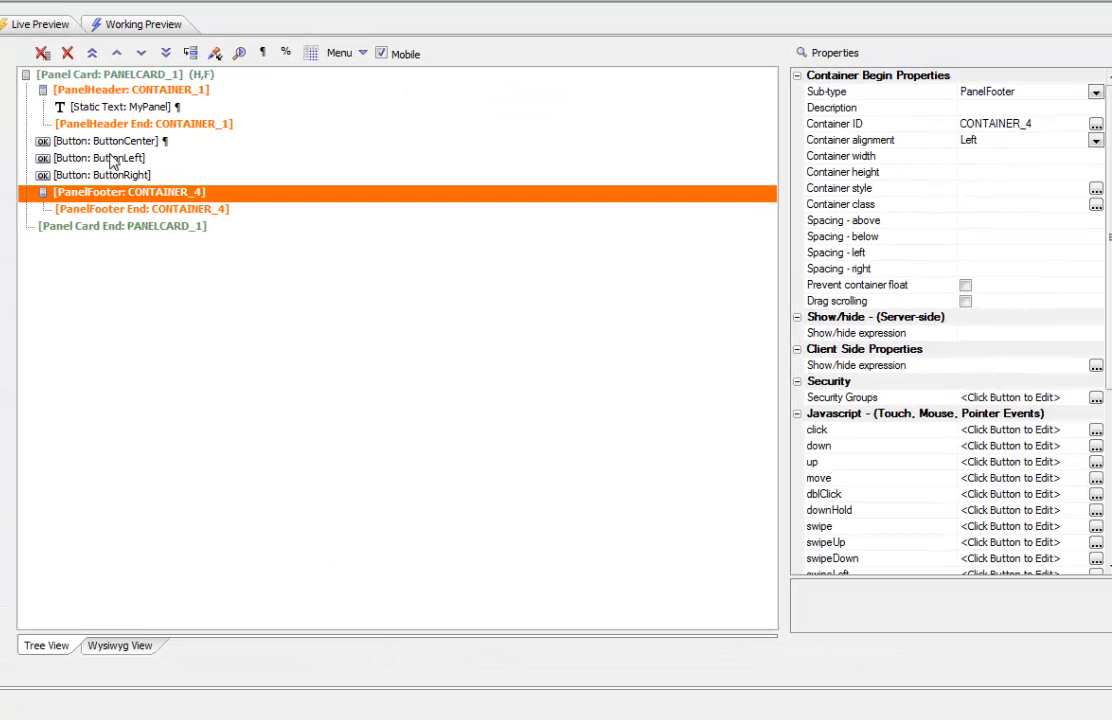
# Wrap ButtonCenter in a container of type None, with its width set to 100% and its content alignment set to Center
pyautogui.click(111, 146)
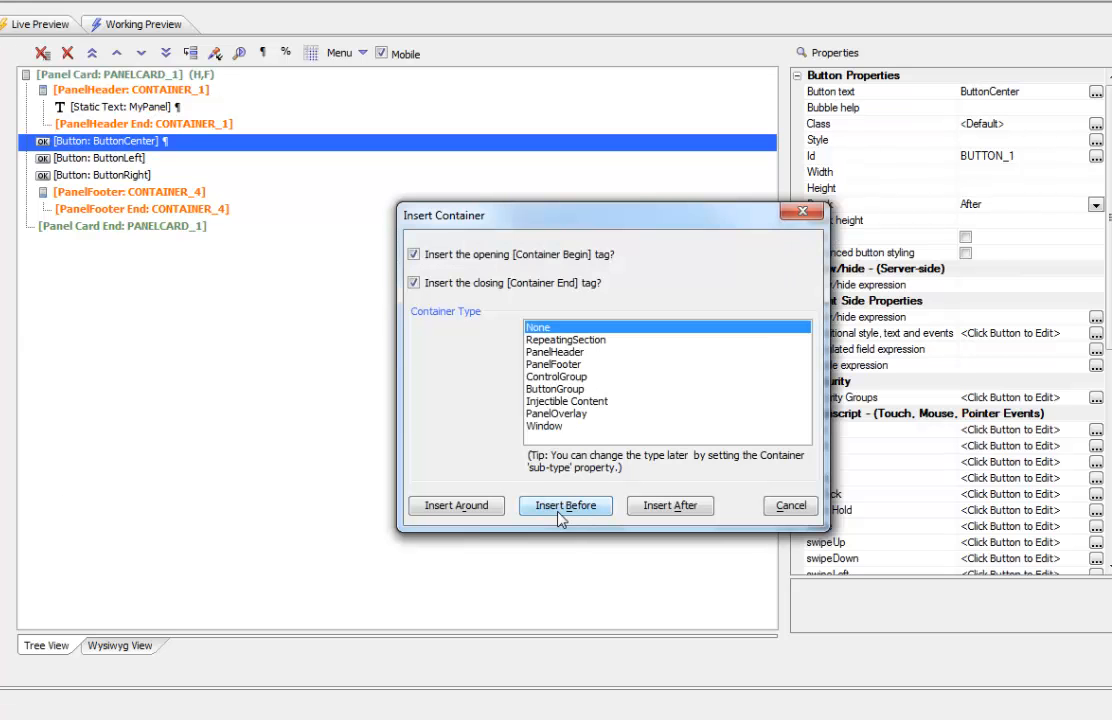
pyautogui.click(464, 512)
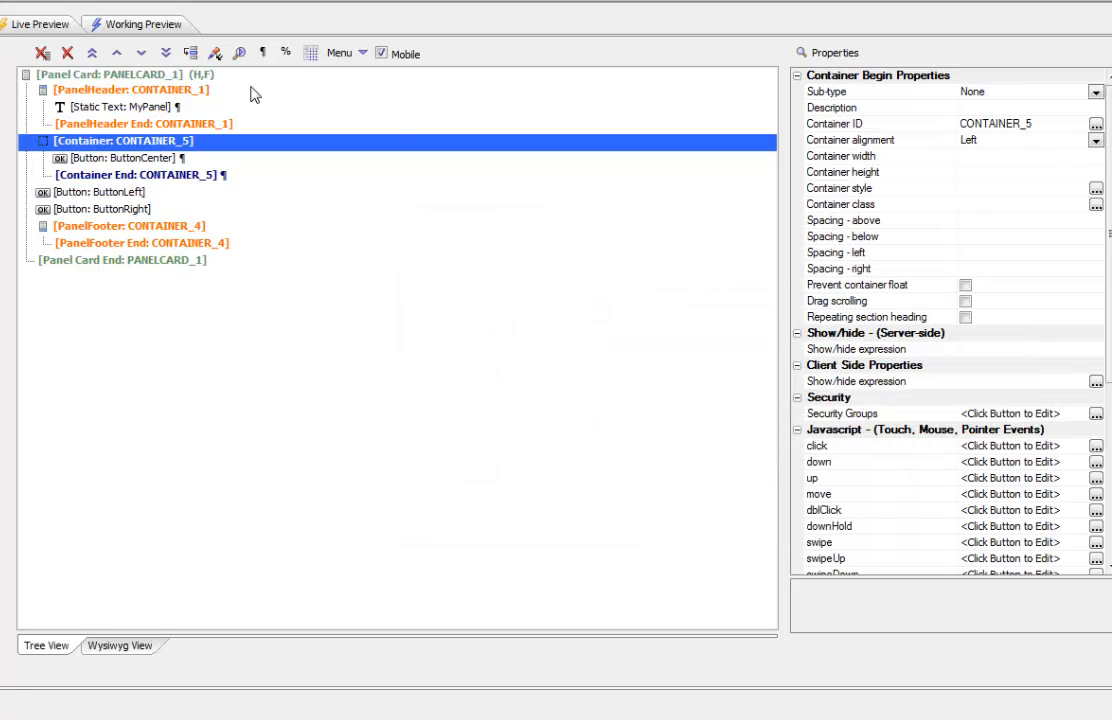
pyautogui.click(295, 62)
pyautogui.click(342, 67)
pyautogui.click(1096, 143)
pyautogui.click(1096, 143)
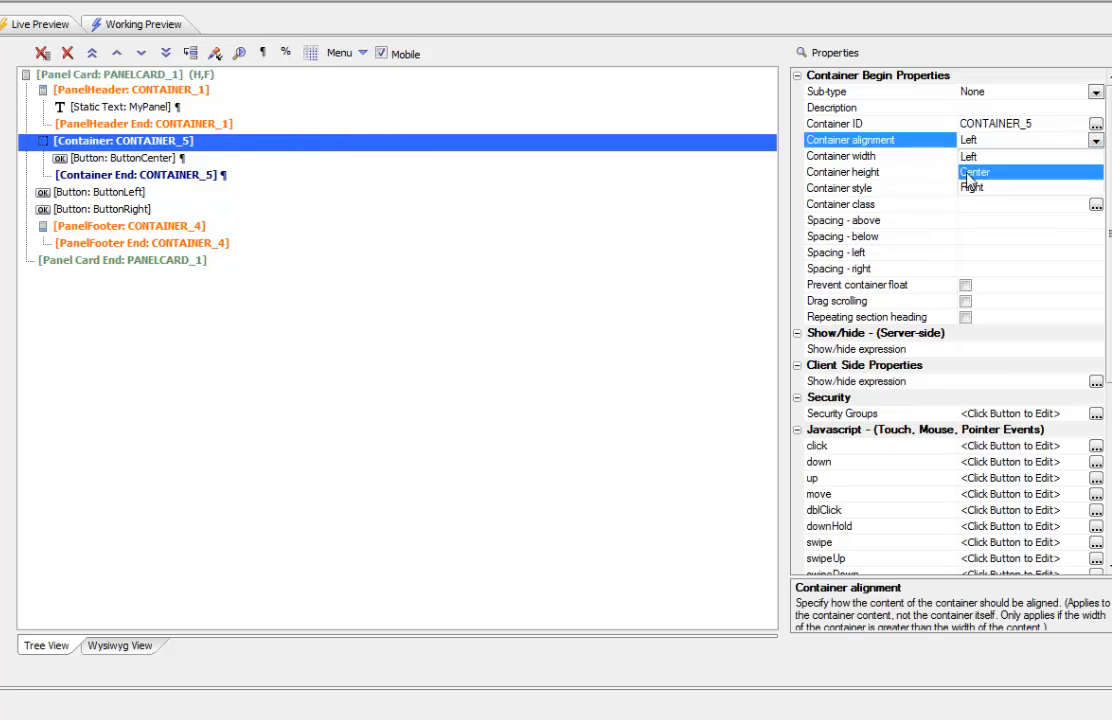
pyautogui.click(975, 166)
# Check the centered button in the working preview on iPhone 4 vertical and horizontal, and return to the design
pyautogui.click(139, 31)
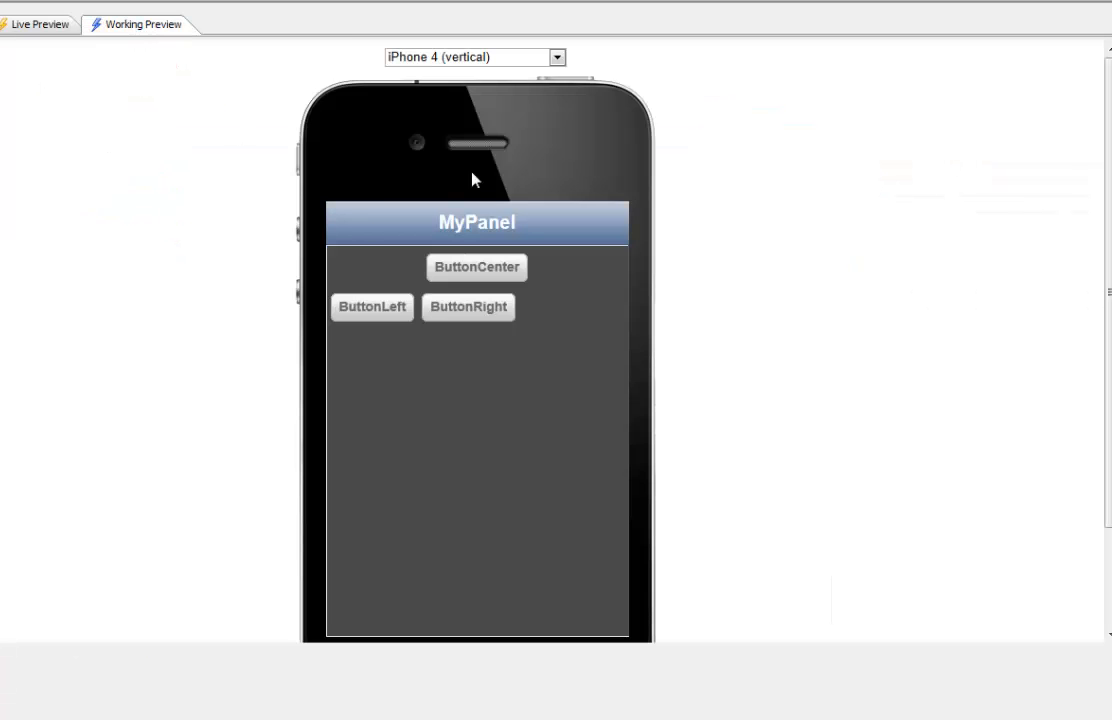
pyautogui.click(444, 58)
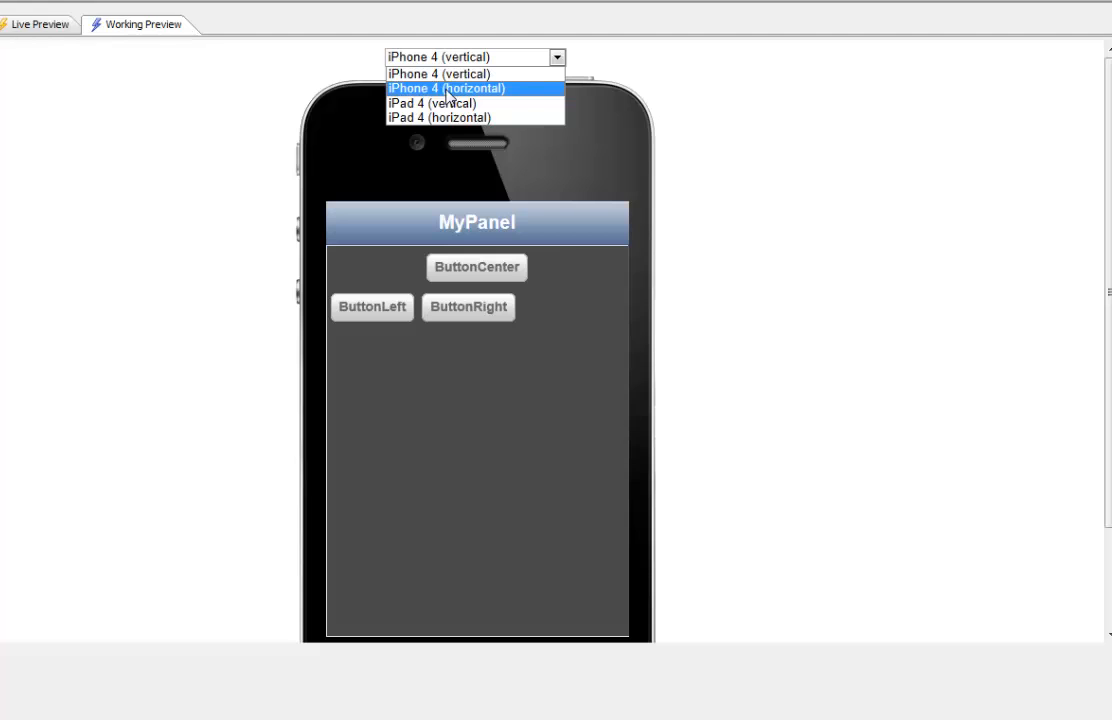
pyautogui.click(447, 90)
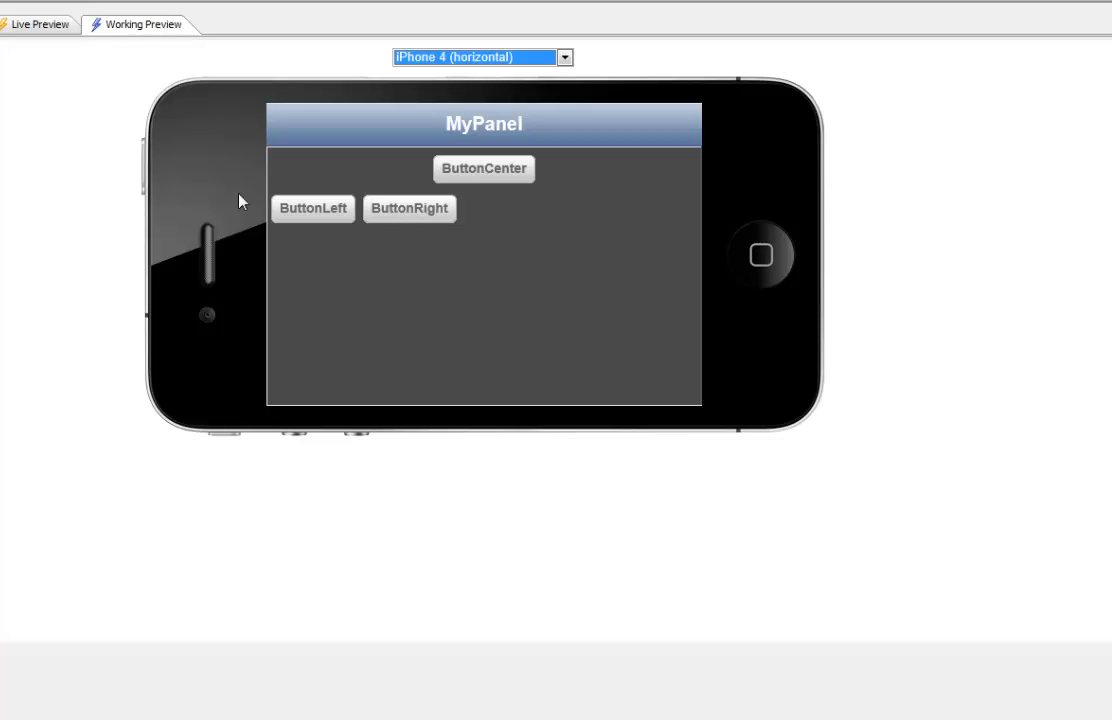
pyautogui.click(2, 24)
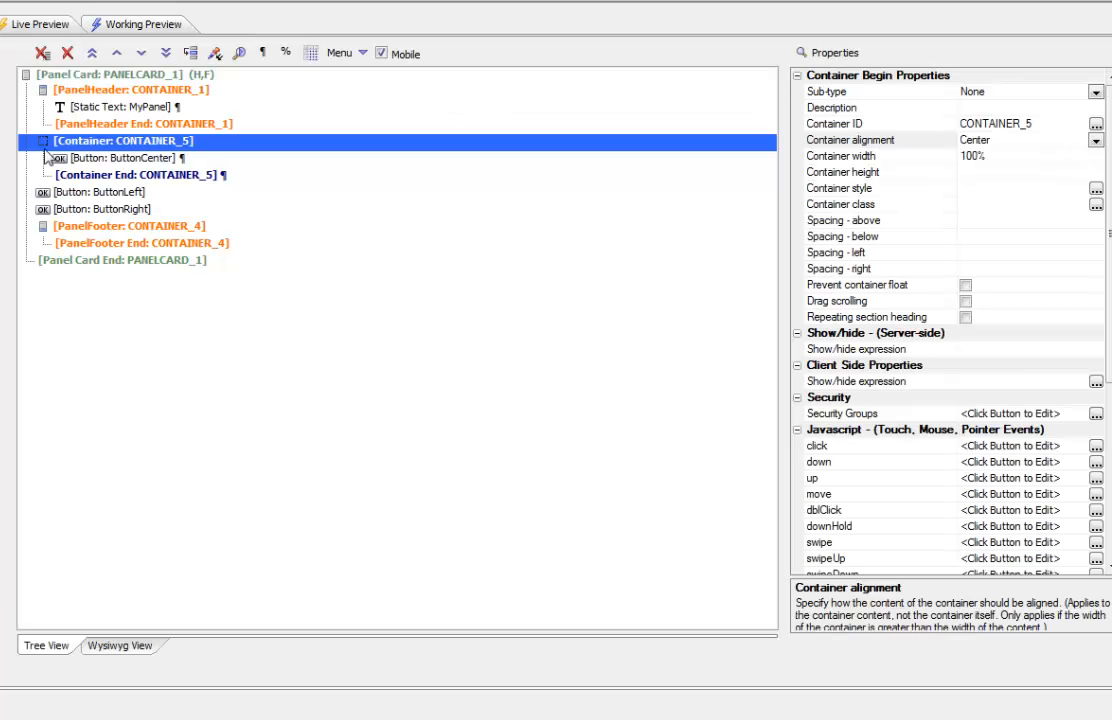
# Wrap ButtonLeft and ButtonRight each in a separate container of type None
pyautogui.click(104, 195)
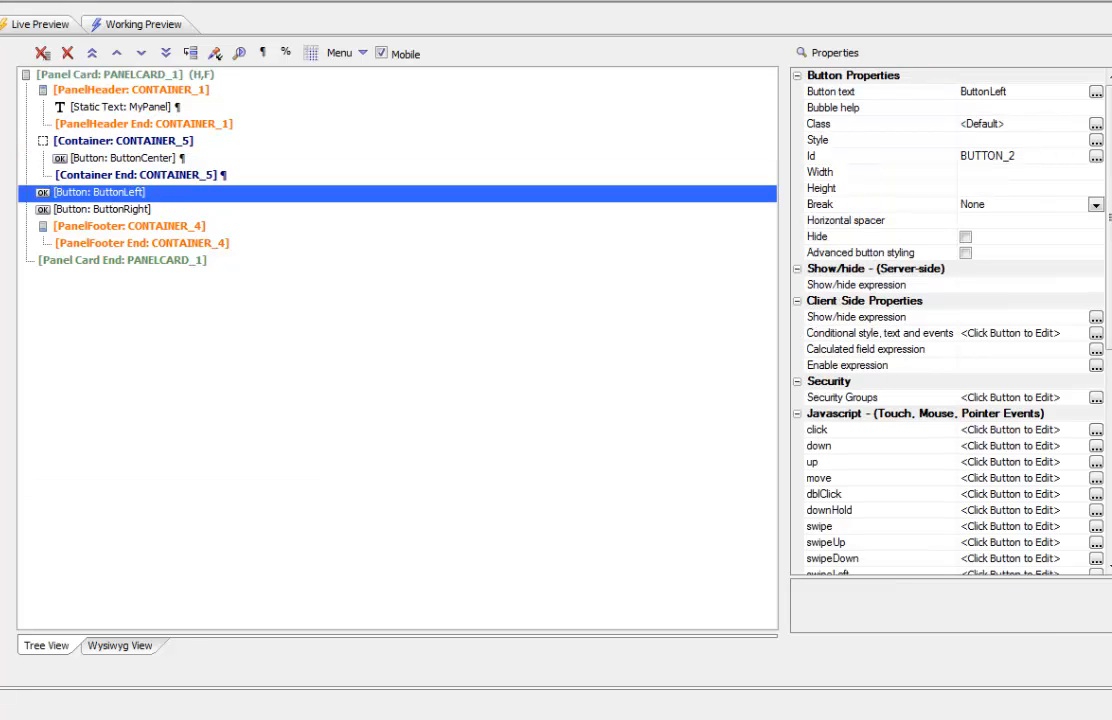
pyautogui.click(47, 480)
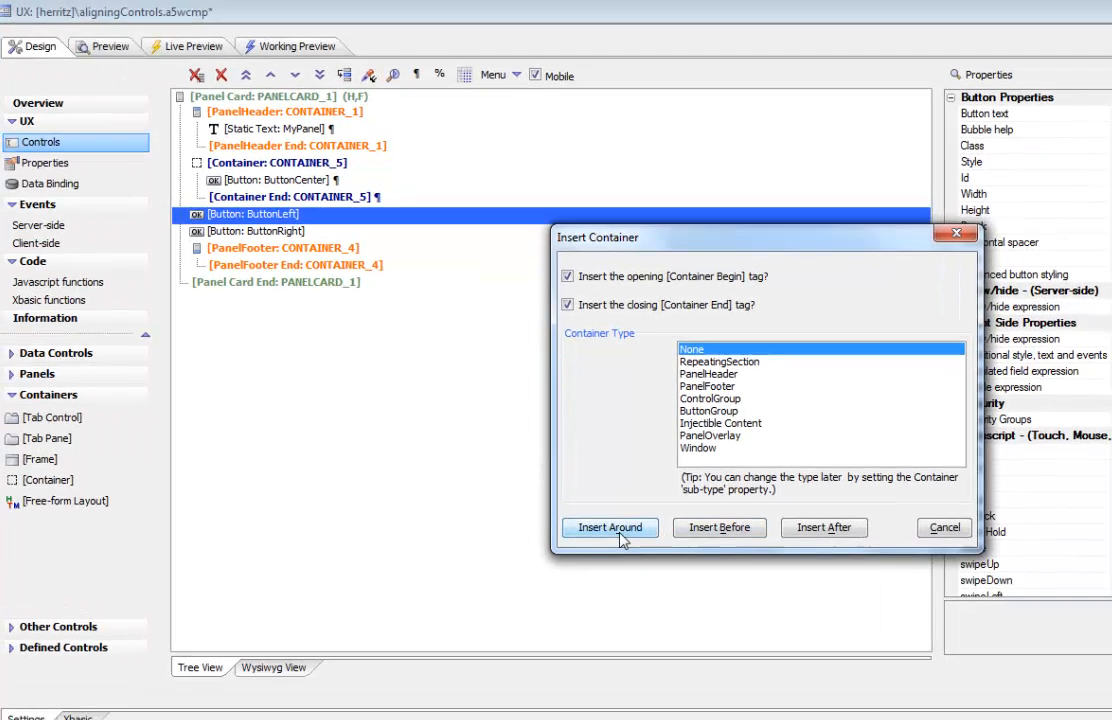
pyautogui.click(620, 536)
pyautogui.click(276, 268)
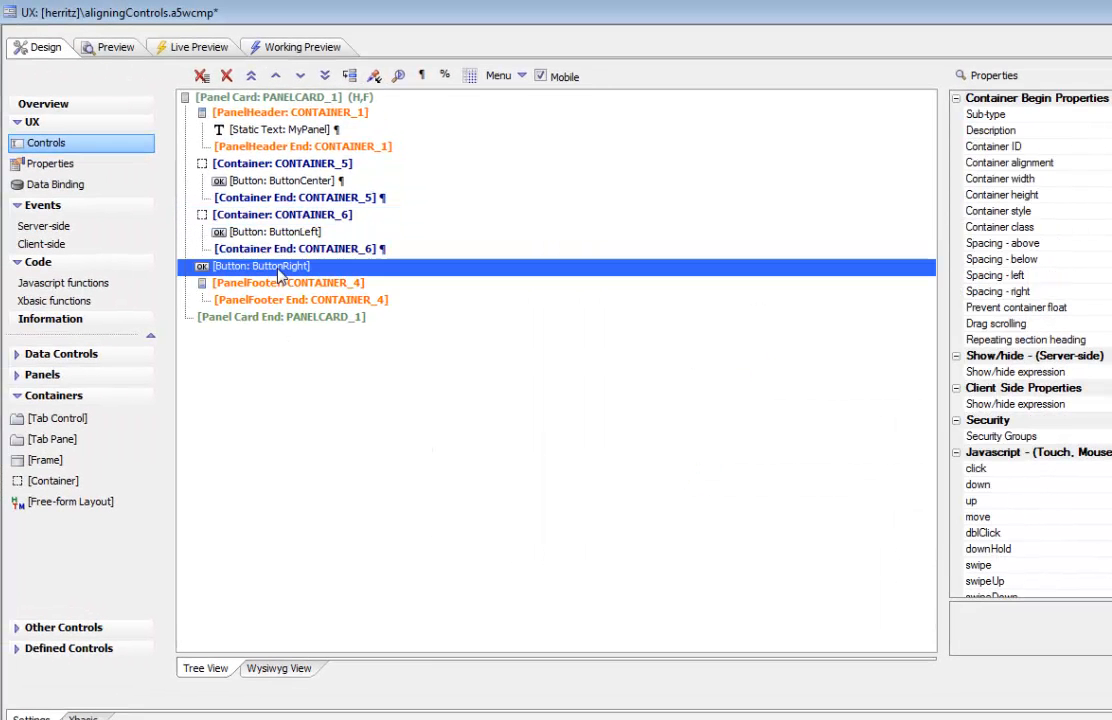
pyautogui.click(70, 485)
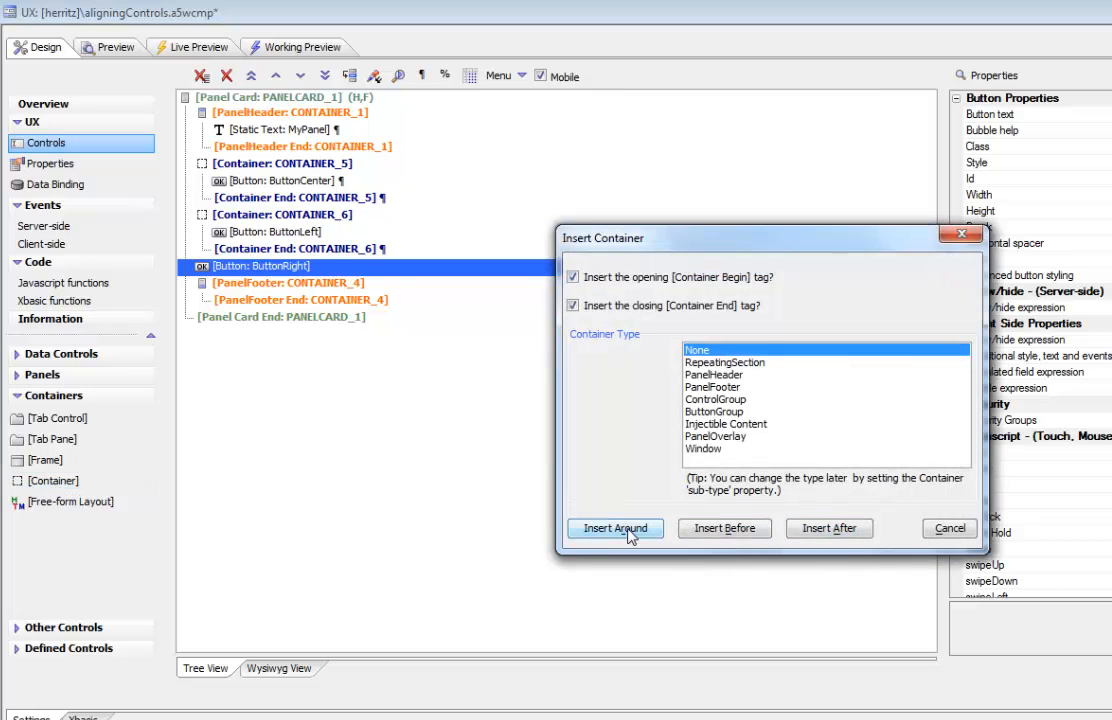
pyautogui.click(630, 530)
# Set the width of the container around ButtonLeft to 50%
pyautogui.click(320, 216)
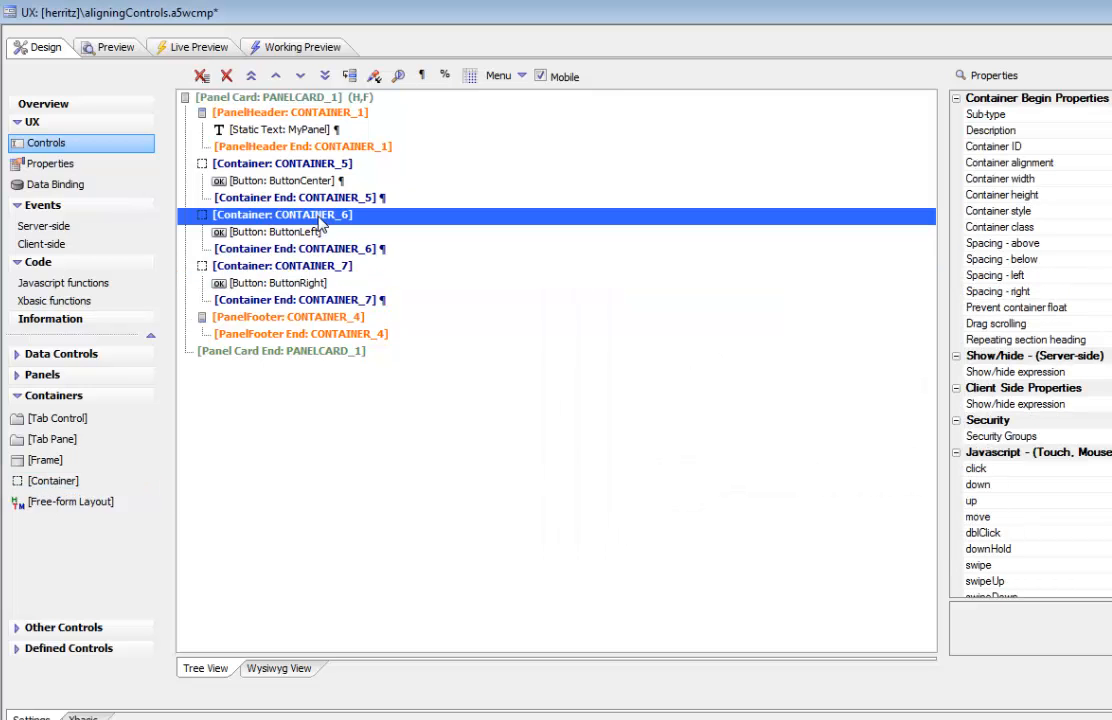
pyautogui.click(444, 75)
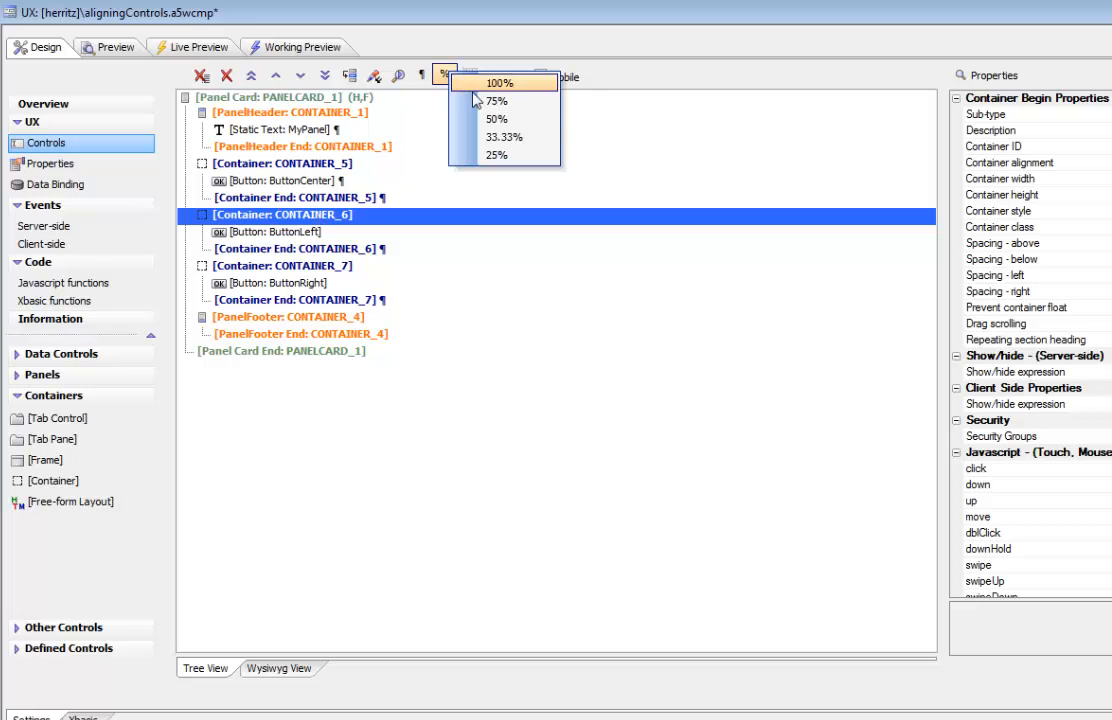
pyautogui.click(494, 119)
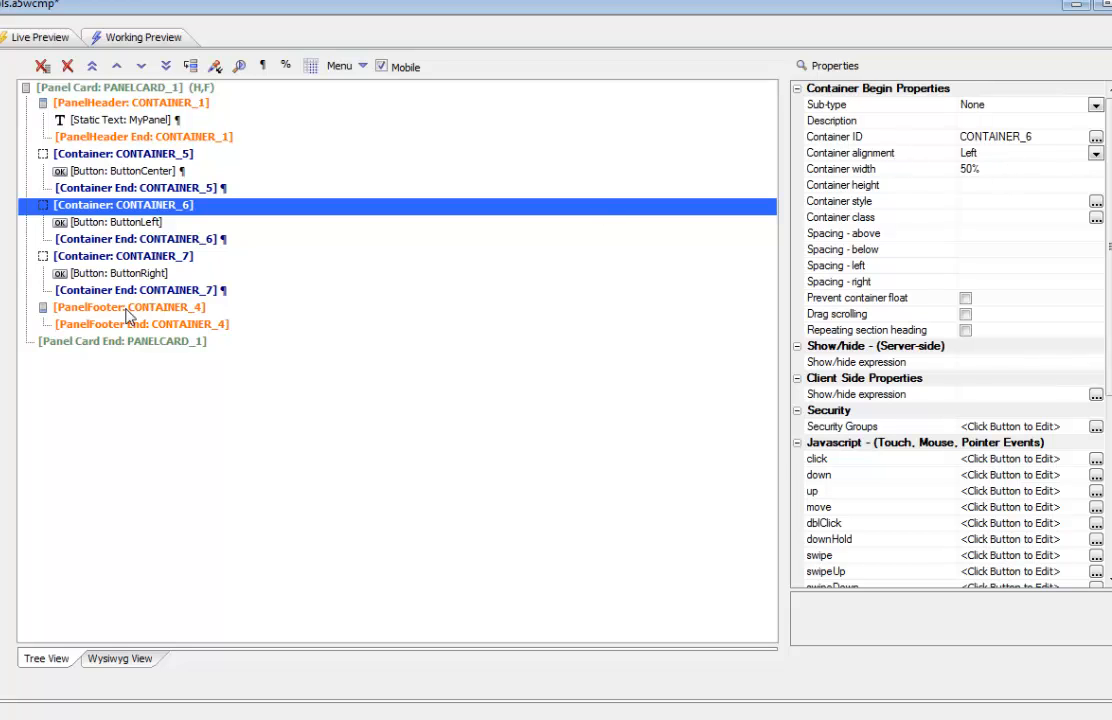
# Set the container around ButtonRight to 50% width with Right alignment
pyautogui.click(140, 258)
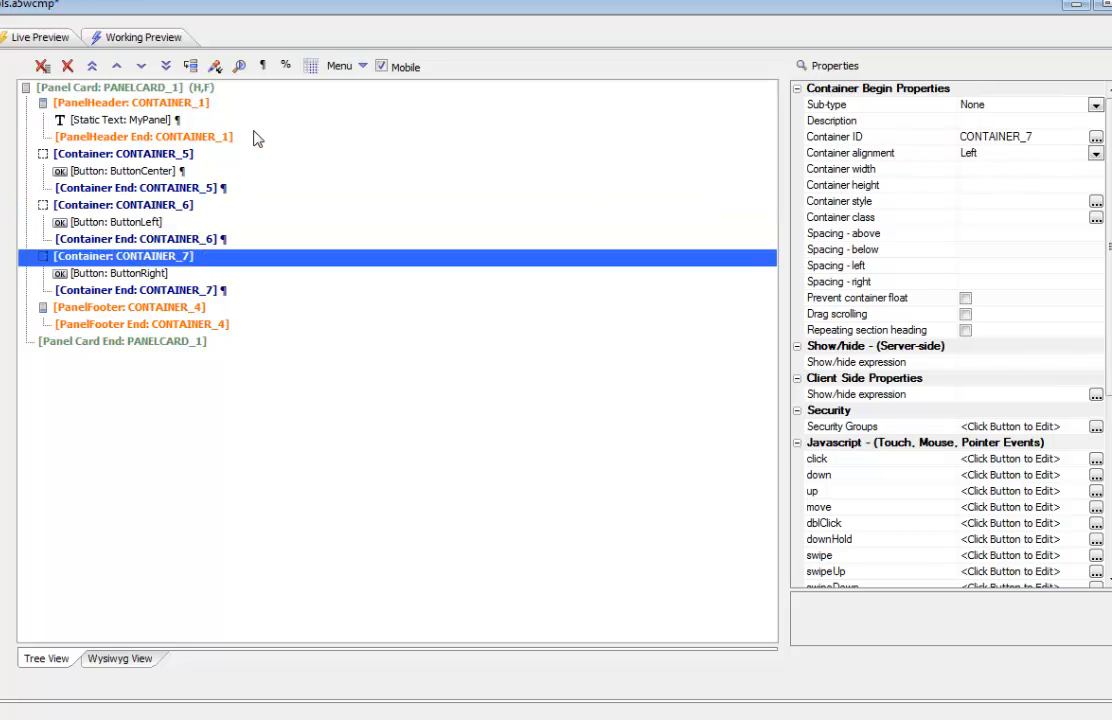
pyautogui.click(292, 70)
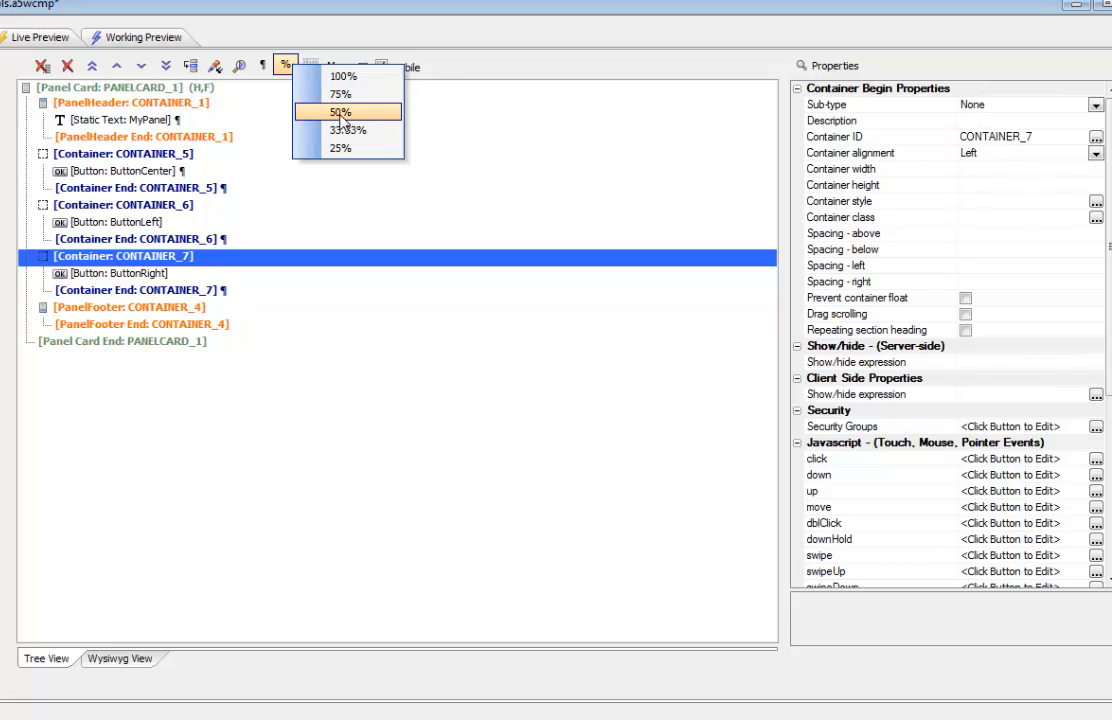
pyautogui.click(318, 112)
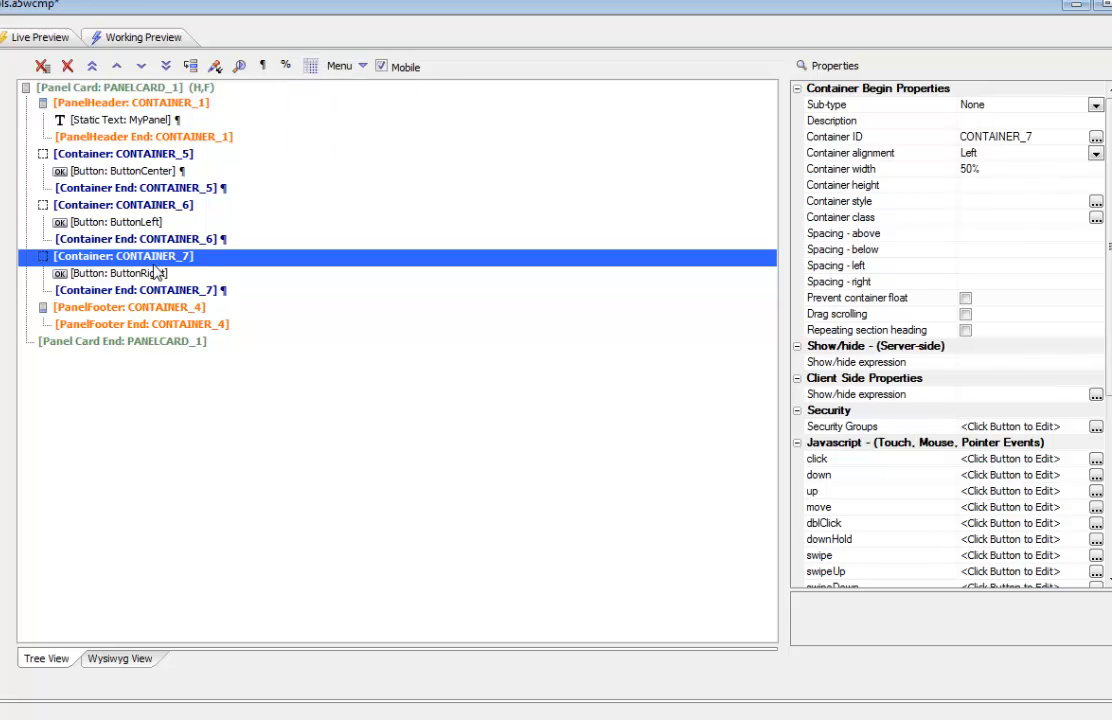
pyautogui.click(1095, 153)
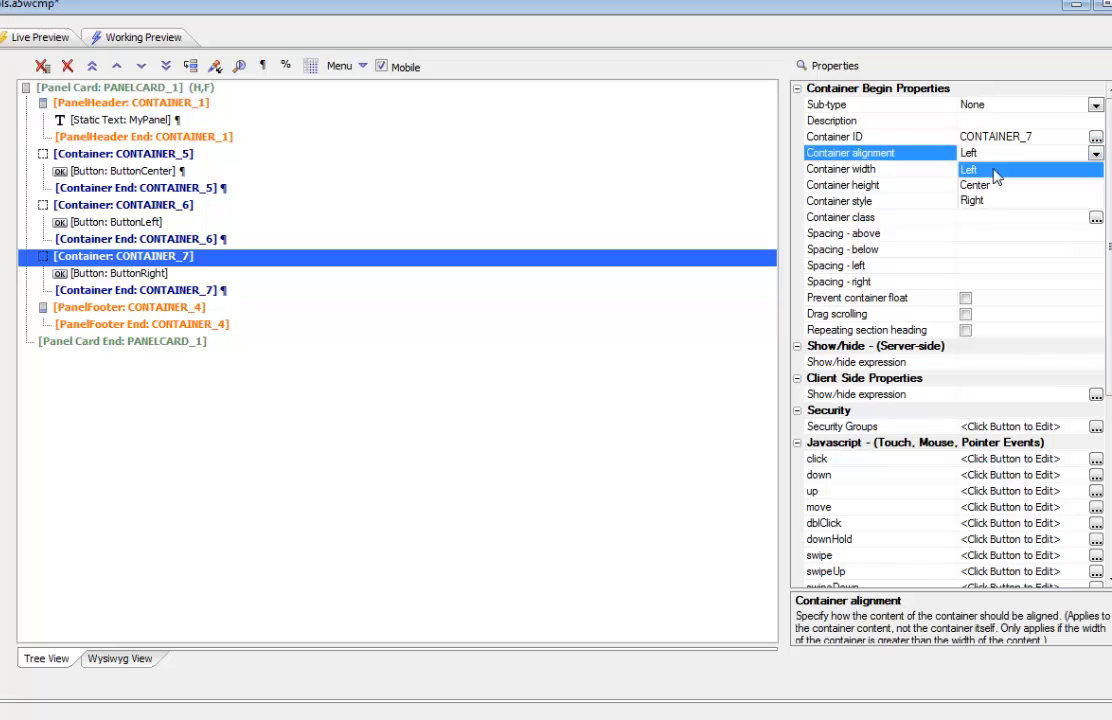
pyautogui.click(966, 201)
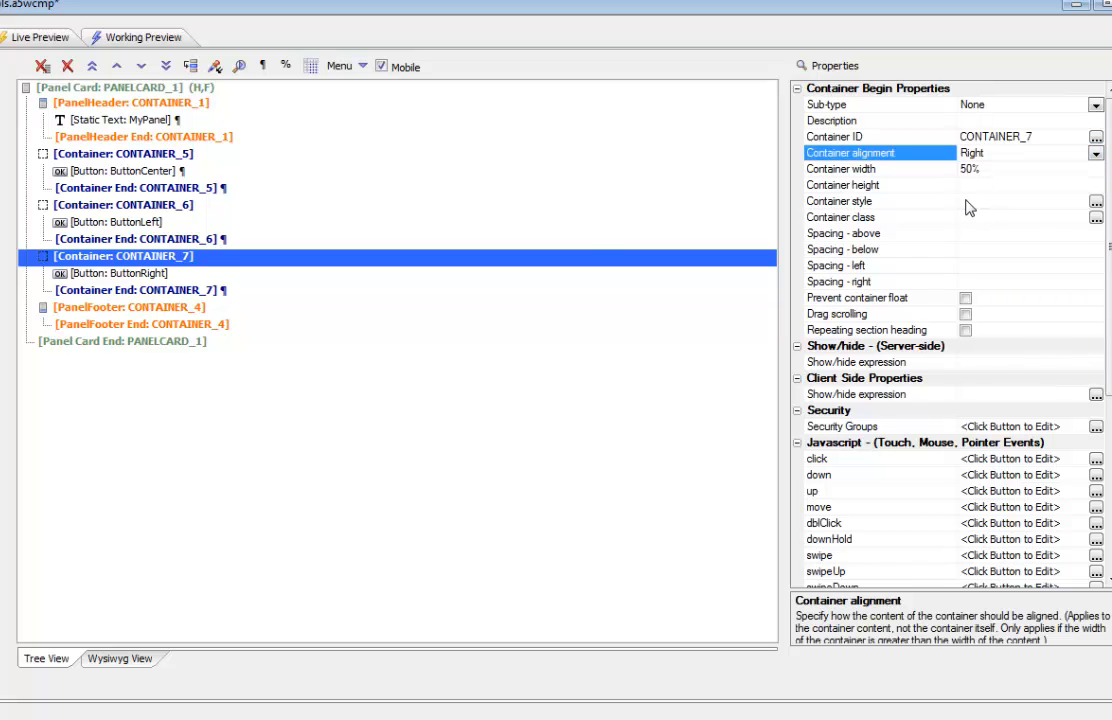
# Remove the line break after the end of ButtonLeft's container so both half-width containers share one row
pyautogui.click(127, 224)
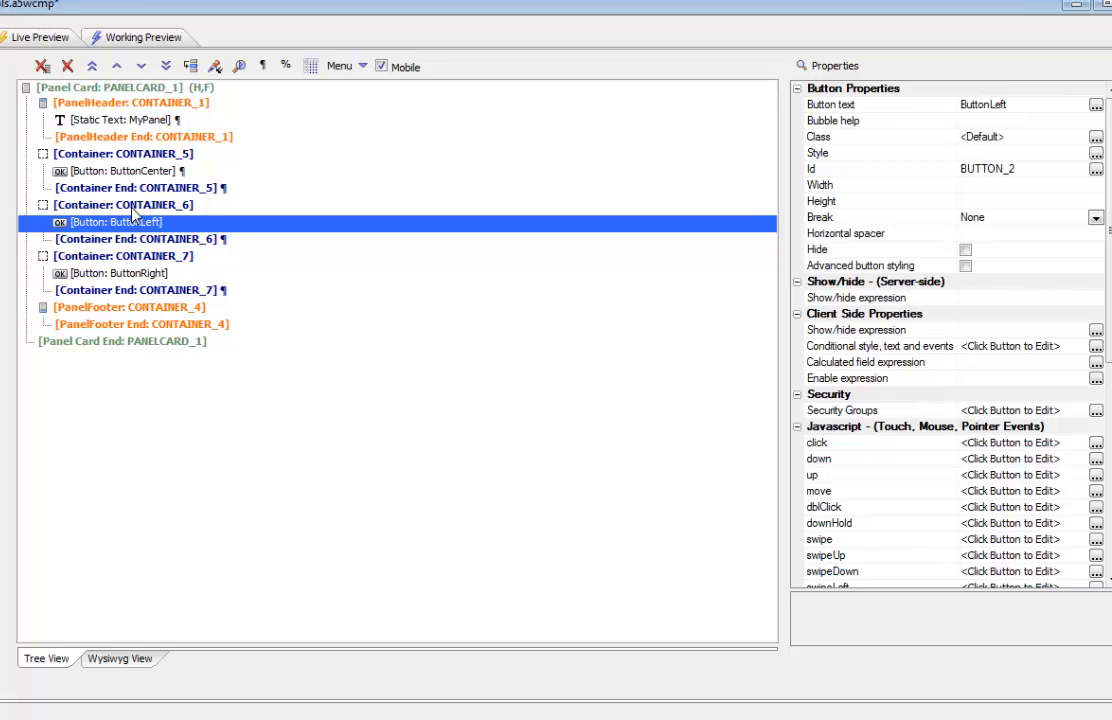
pyautogui.click(128, 272)
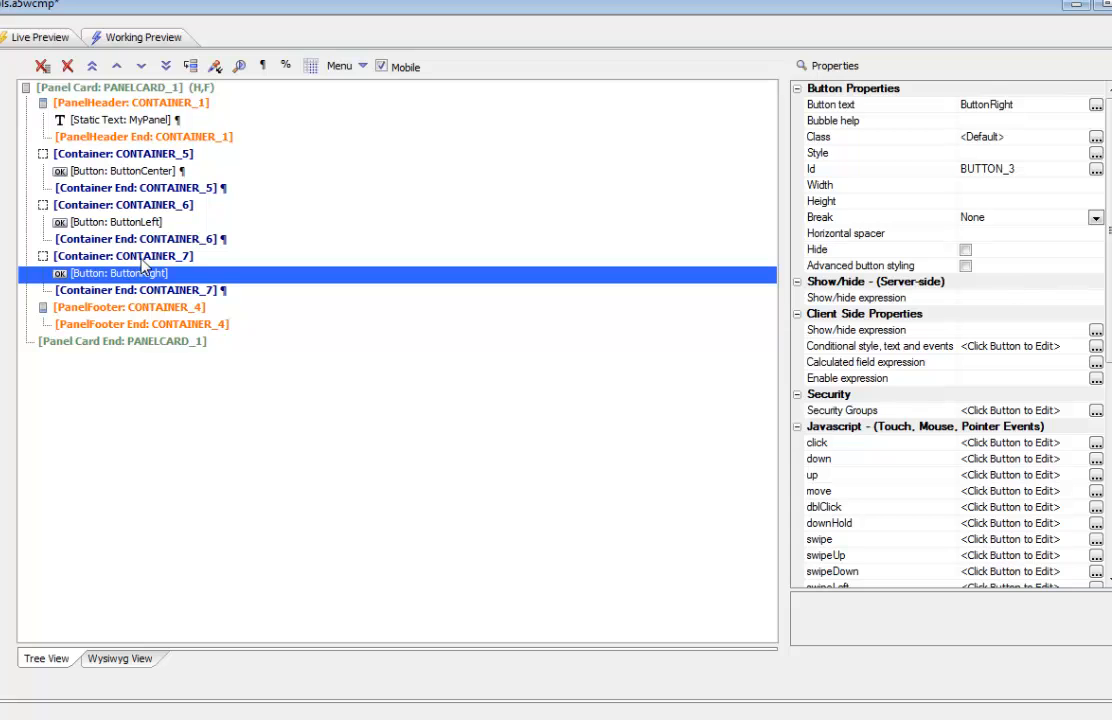
pyautogui.click(200, 240)
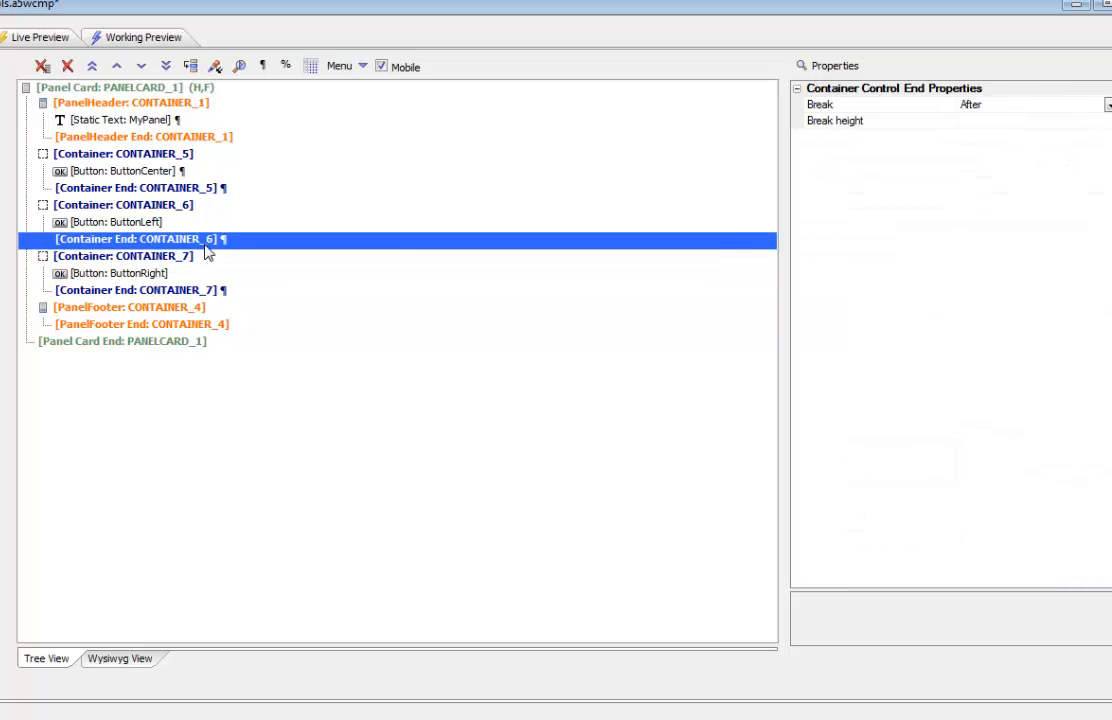
pyautogui.rightClick(205, 252)
pyautogui.click(264, 254)
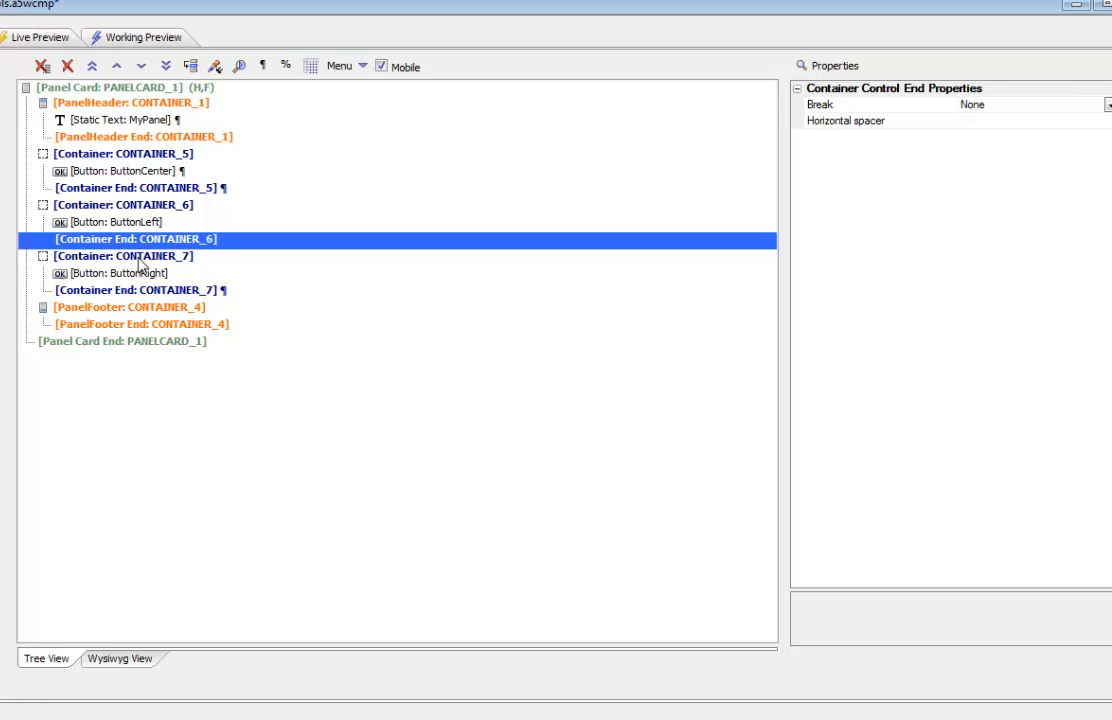
# Check the button layout in the working preview on iPhone 4 horizontal and vertical and iPad 4 horizontal, and return to the design
pyautogui.click(137, 40)
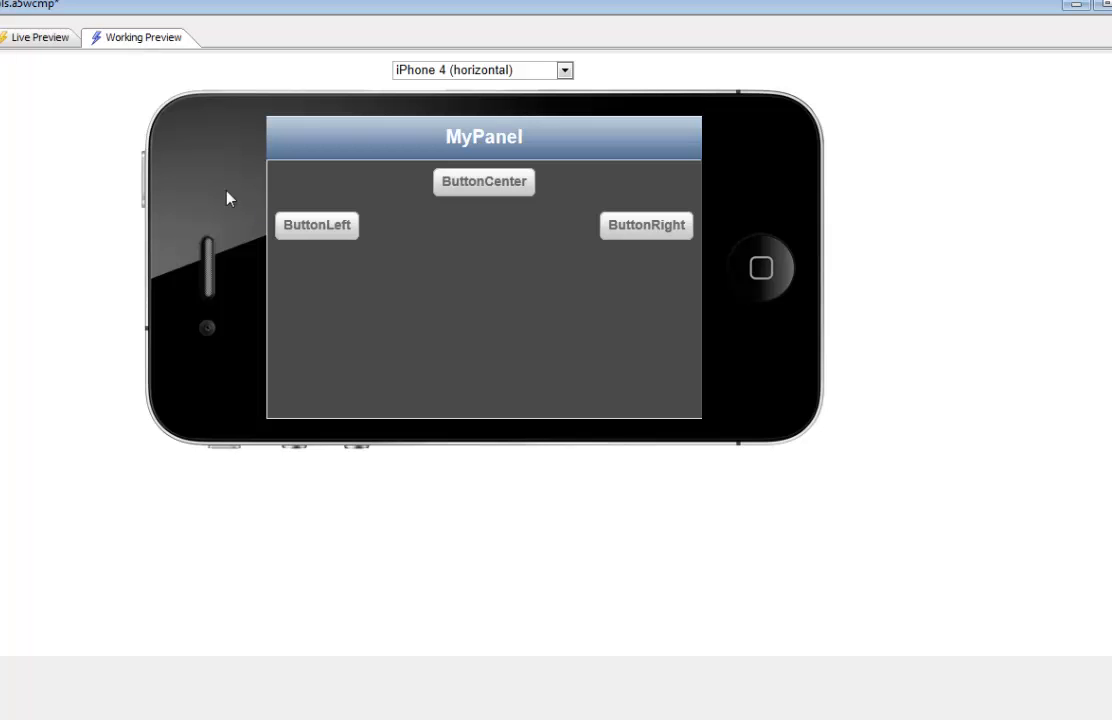
pyautogui.click(460, 72)
pyautogui.click(460, 88)
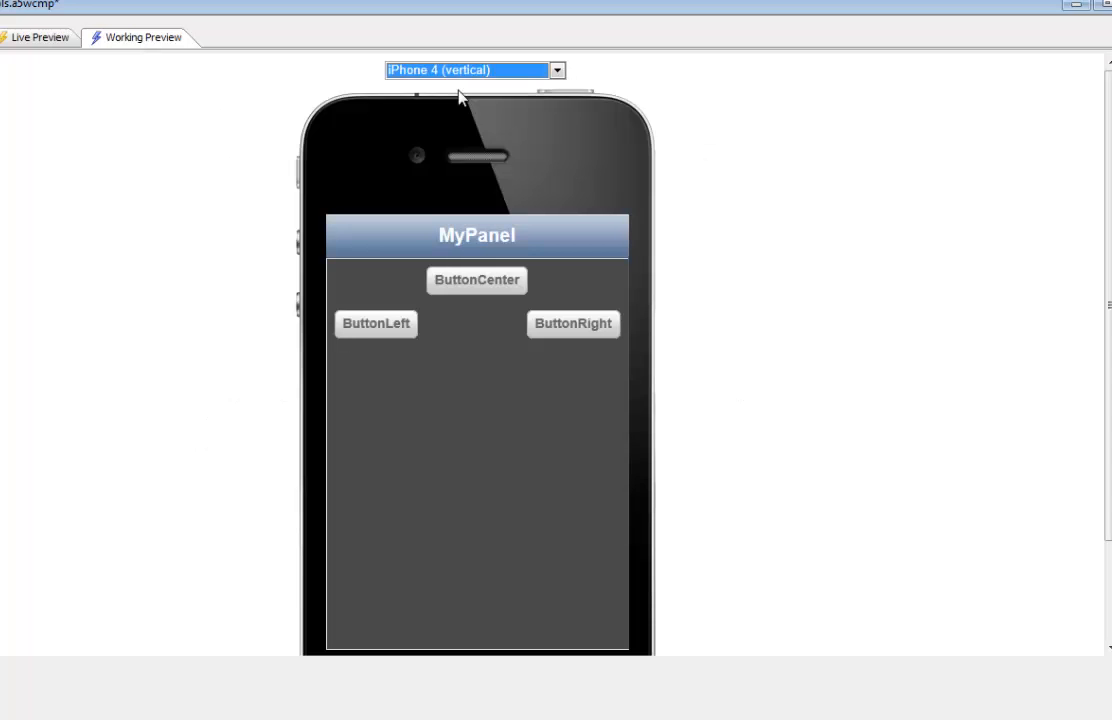
pyautogui.click(477, 72)
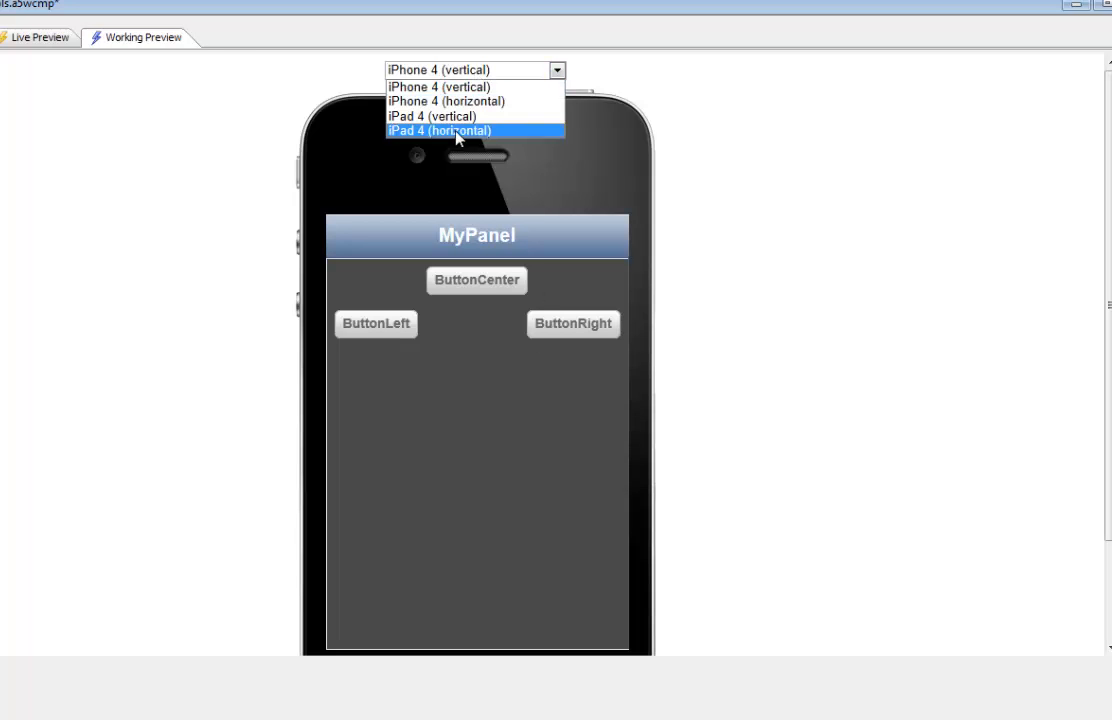
pyautogui.click(457, 131)
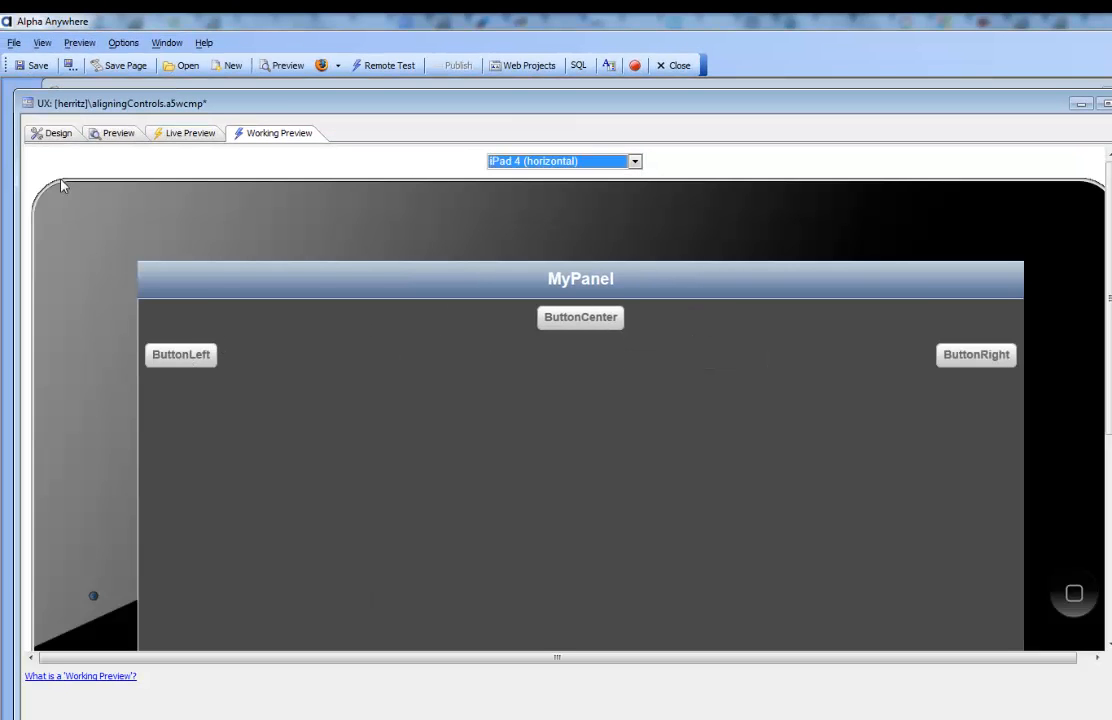
pyautogui.click(58, 134)
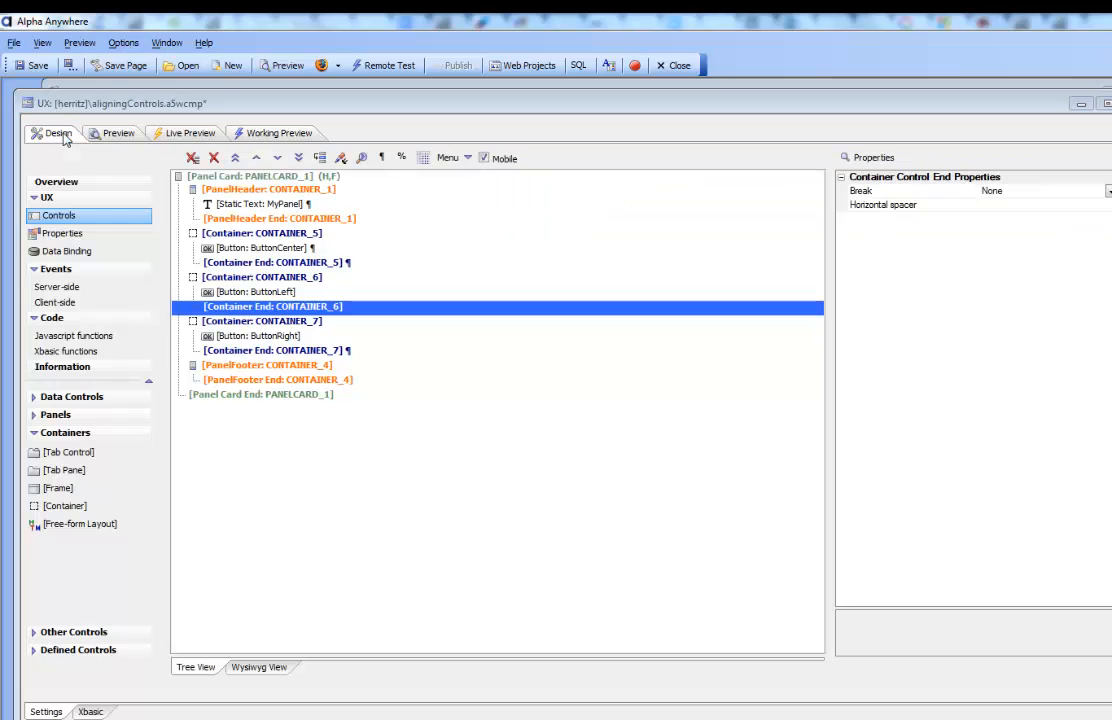
# Add two button controls inside the panel footer
pyautogui.click(267, 366)
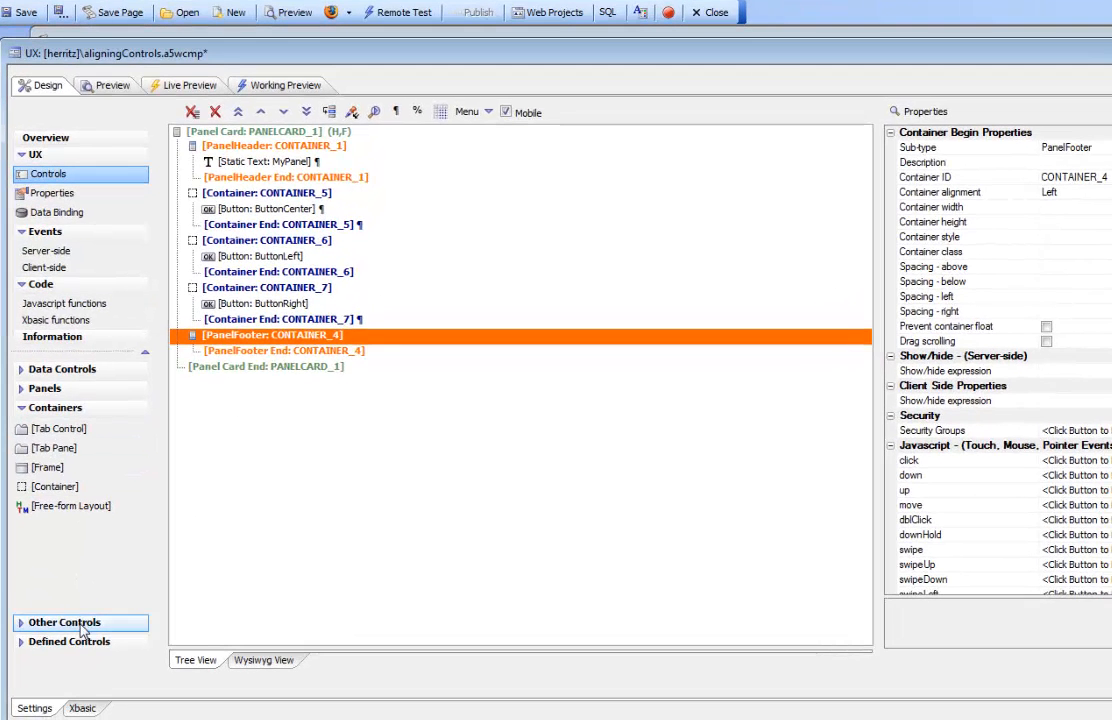
pyautogui.click(75, 632)
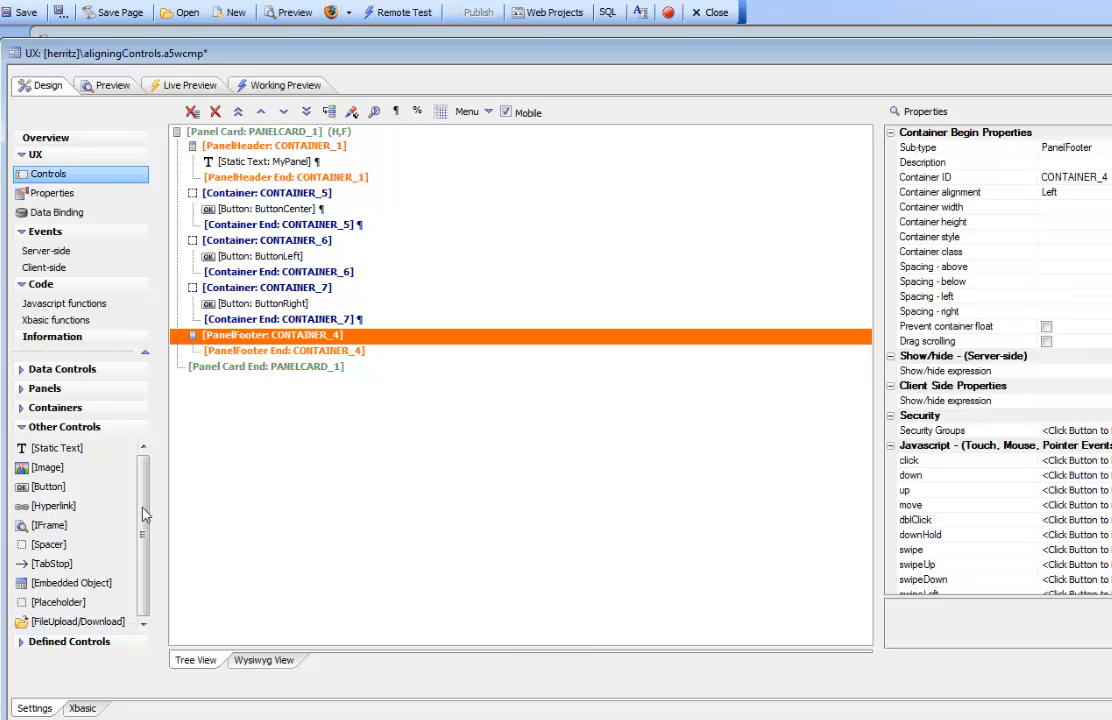
pyautogui.doubleClick(44, 489)
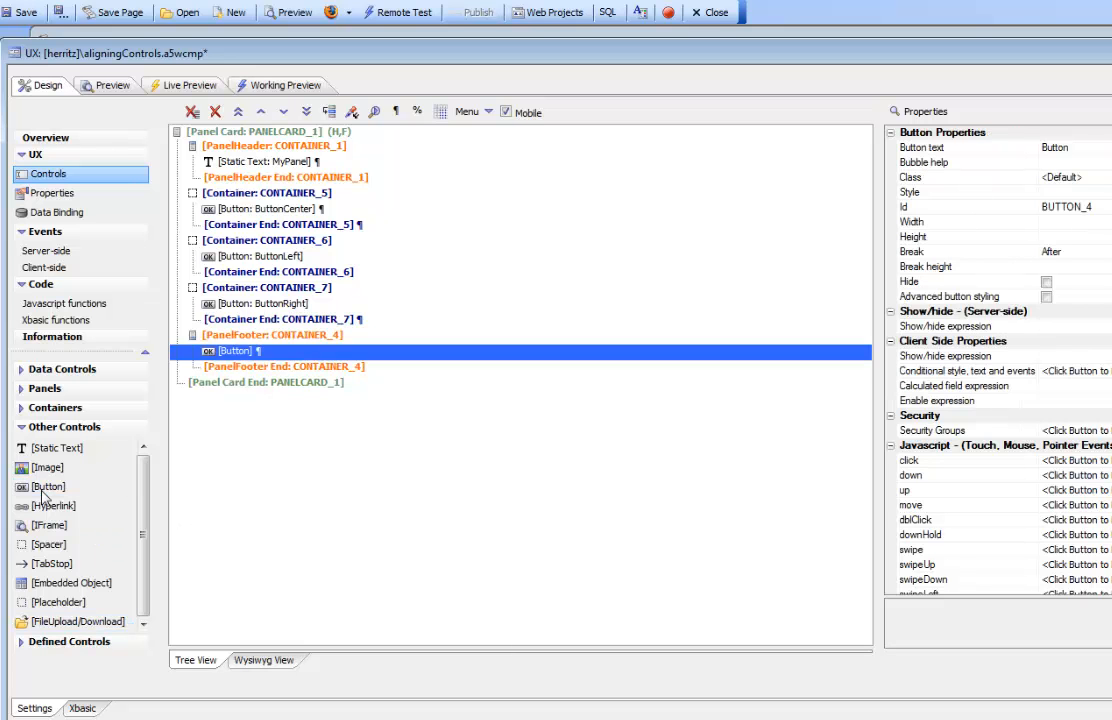
pyautogui.doubleClick(44, 489)
# Toggle off the line break after each of the two new footer buttons
pyautogui.click(250, 351)
pyautogui.rightClick(255, 351)
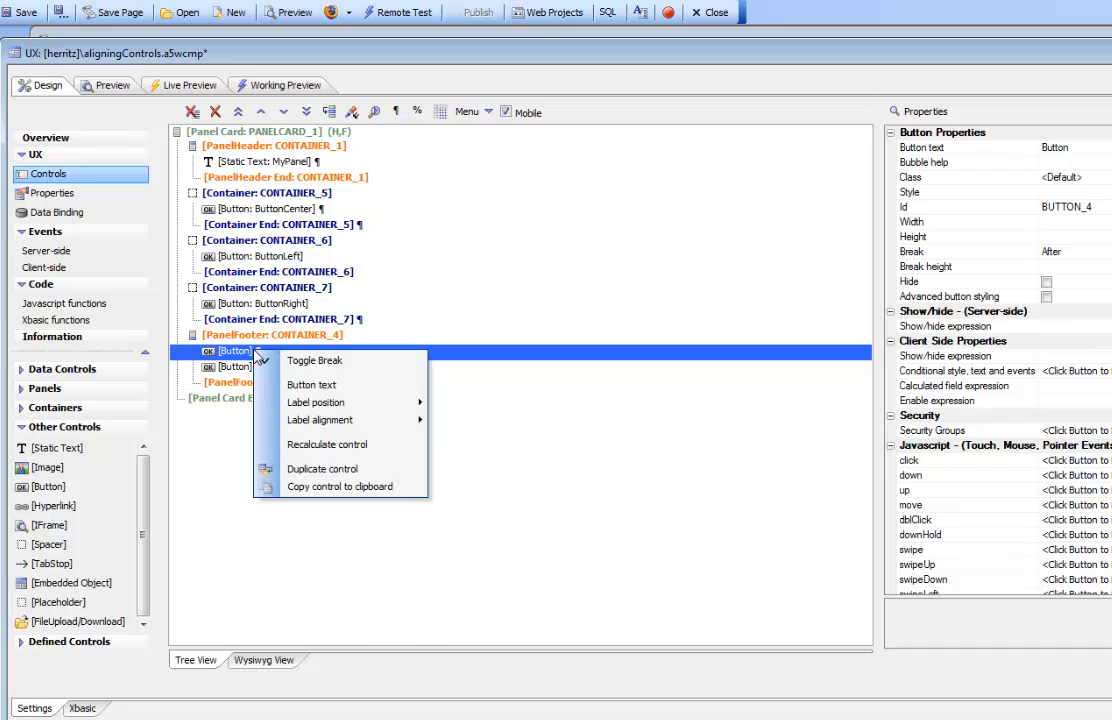
pyautogui.click(302, 360)
pyautogui.click(250, 368)
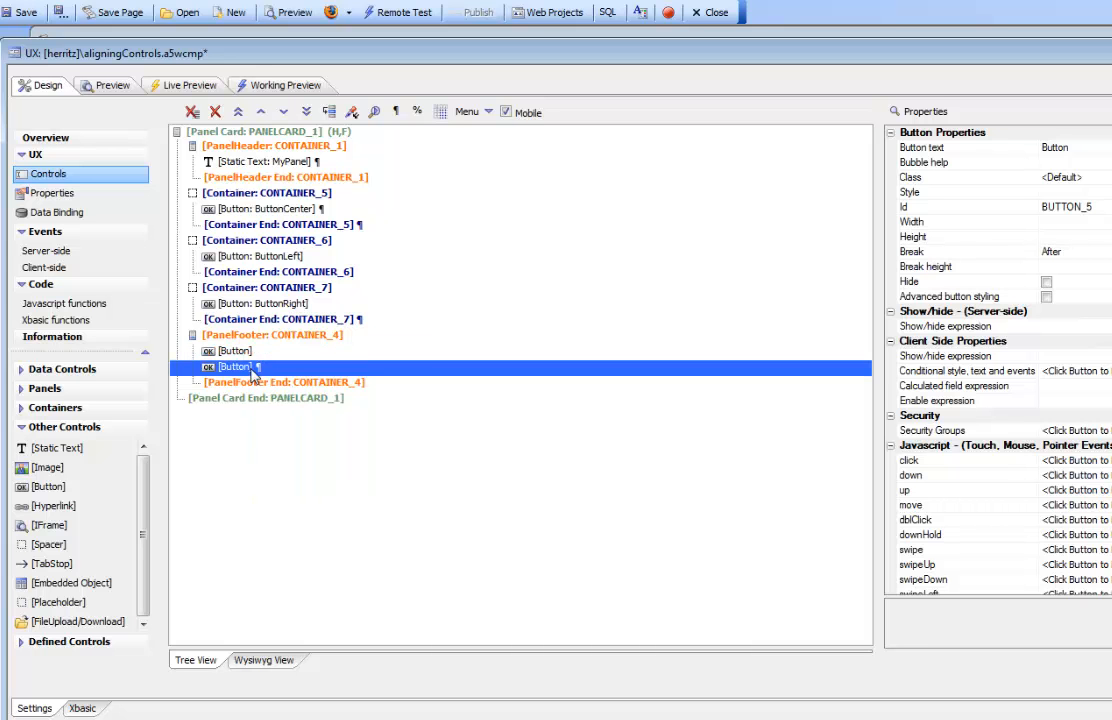
pyautogui.rightClick(253, 370)
pyautogui.click(300, 376)
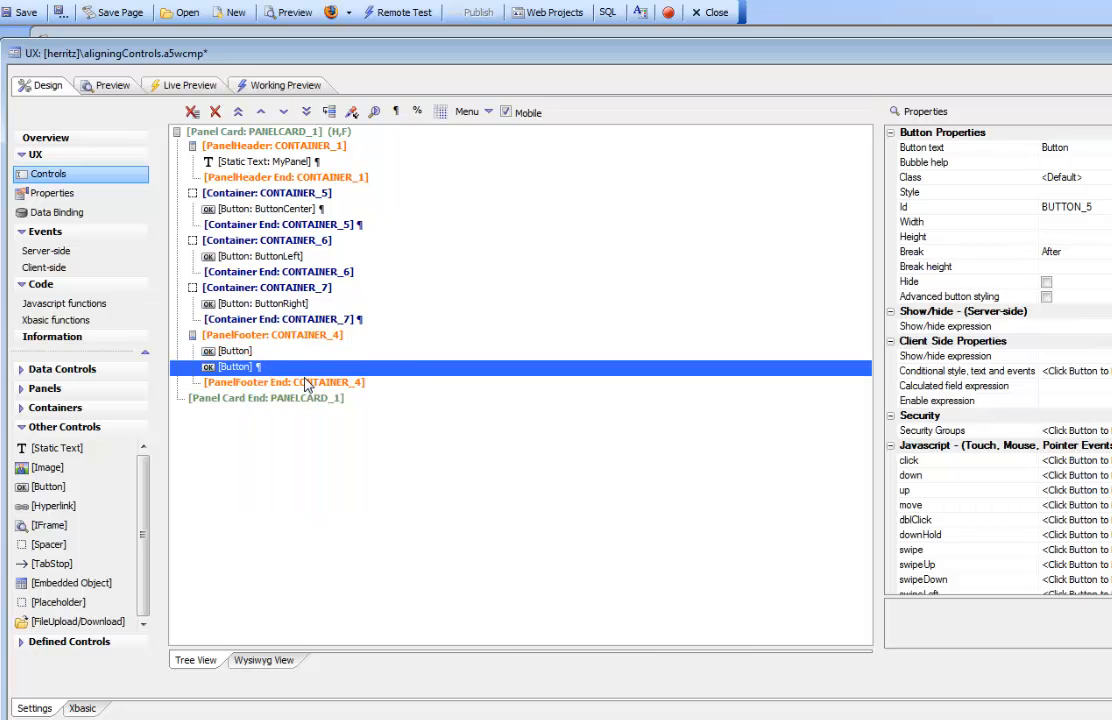
# Check the two footer buttons in the working preview using the iPhone 4 horizontal device
pyautogui.click(280, 90)
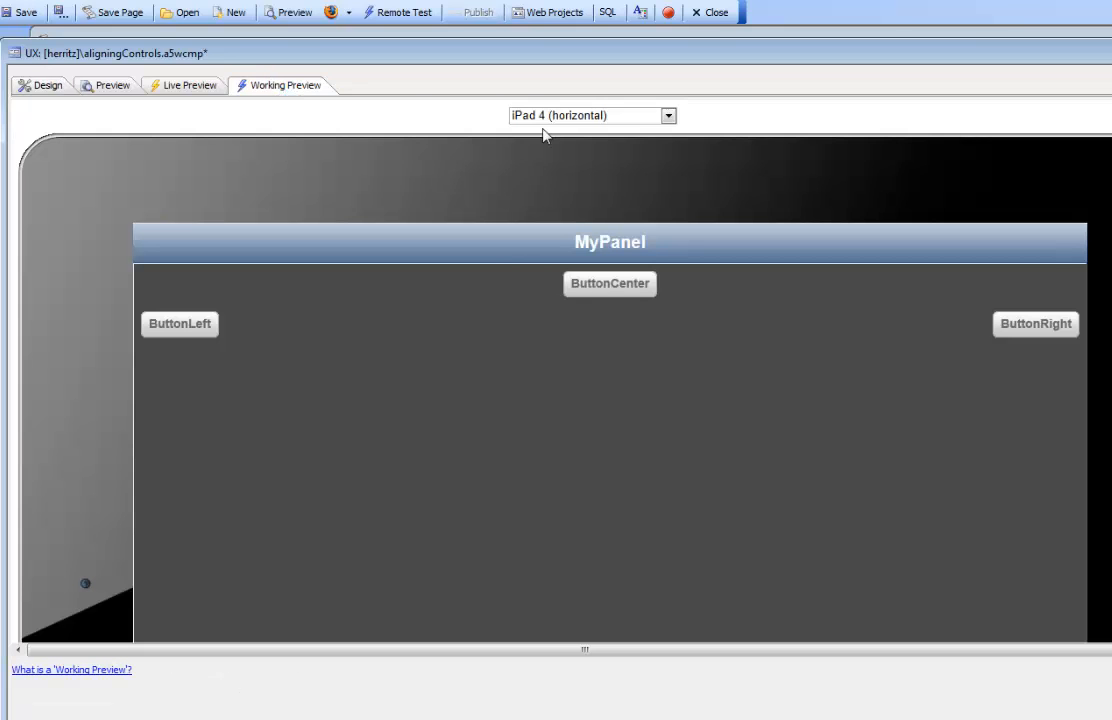
pyautogui.click(545, 116)
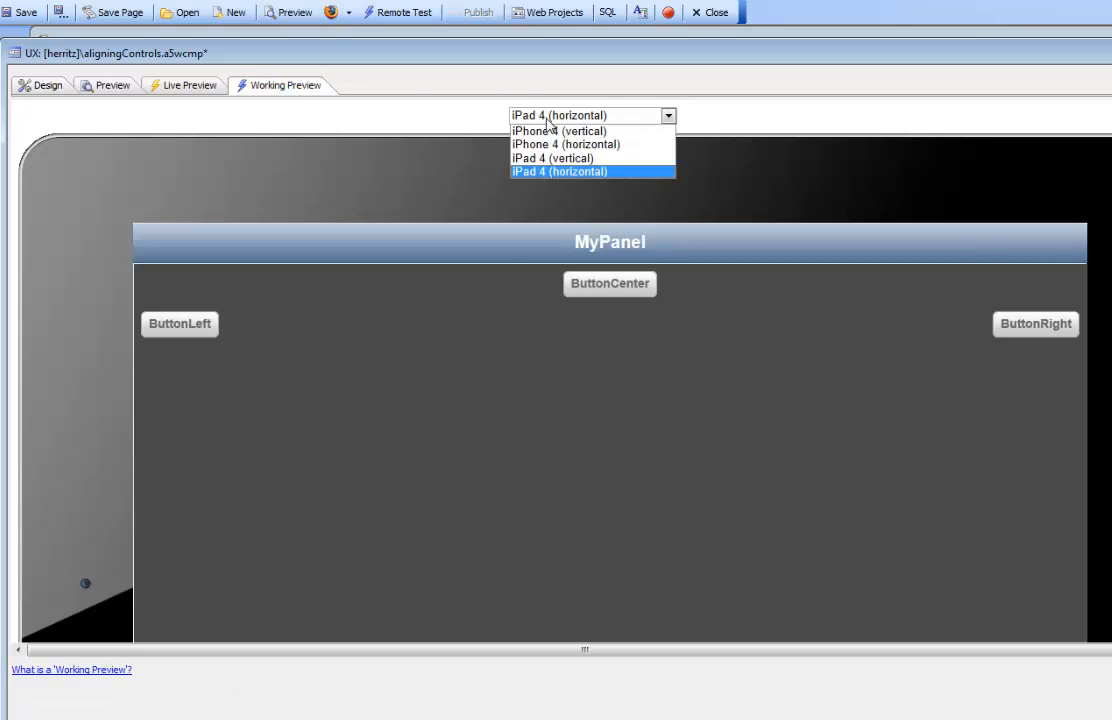
pyautogui.click(607, 149)
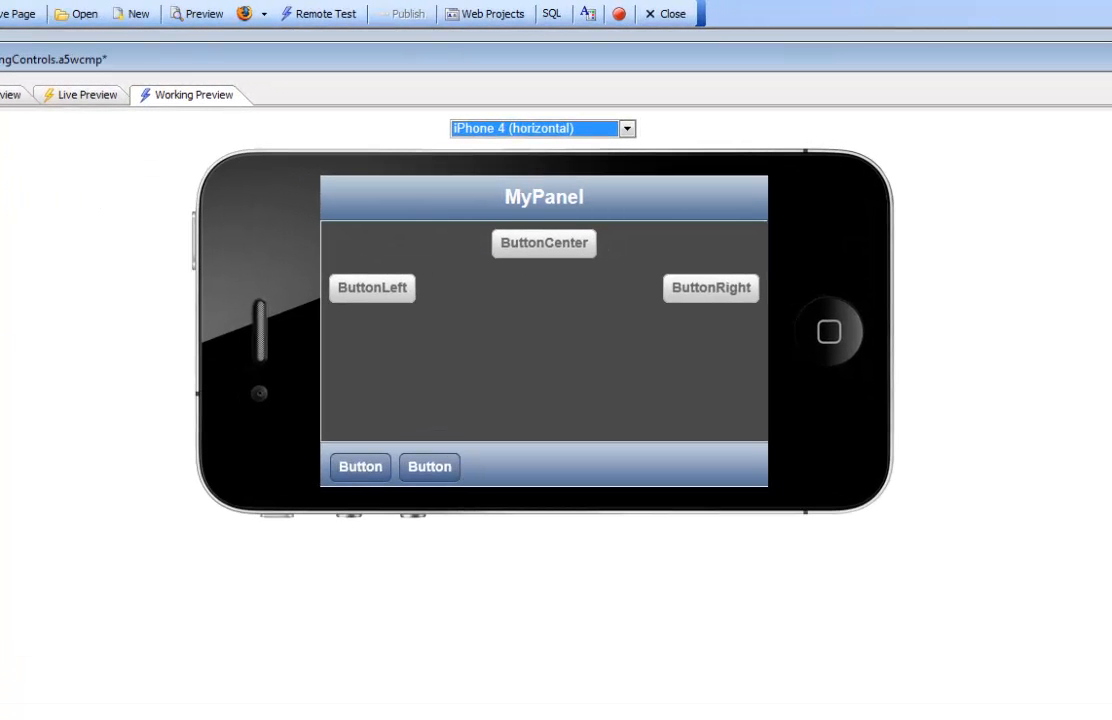
# Return to the design and insert a TabStop between the two buttons in the panel footer
pyautogui.click(44, 85)
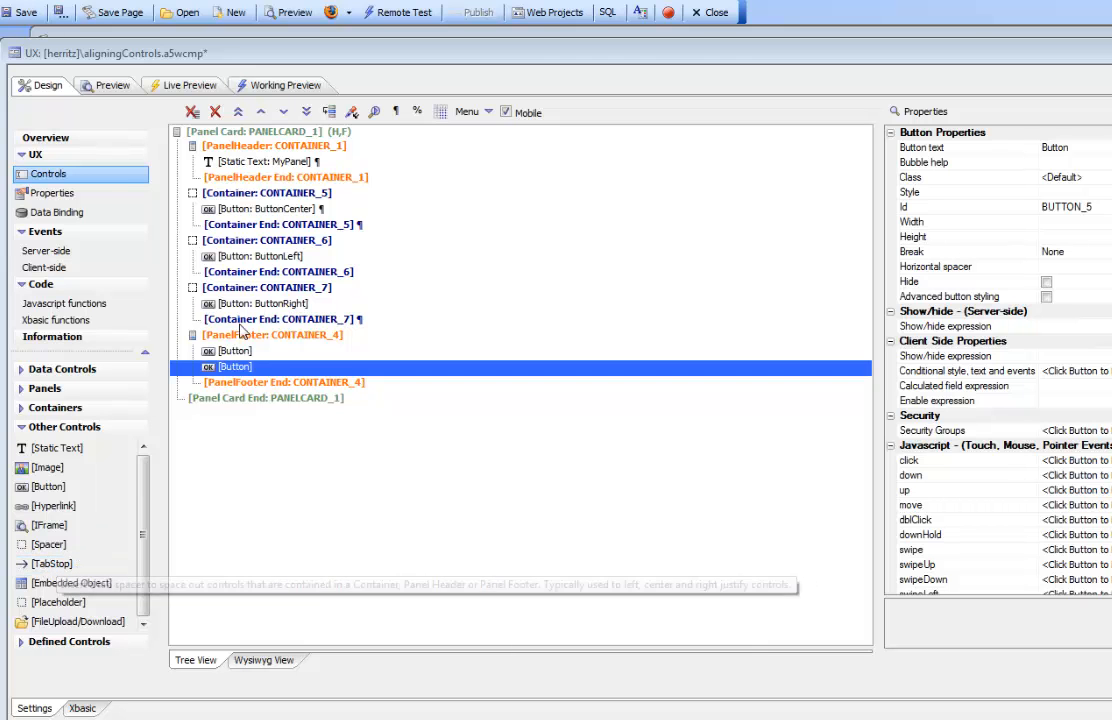
pyautogui.press('Up')
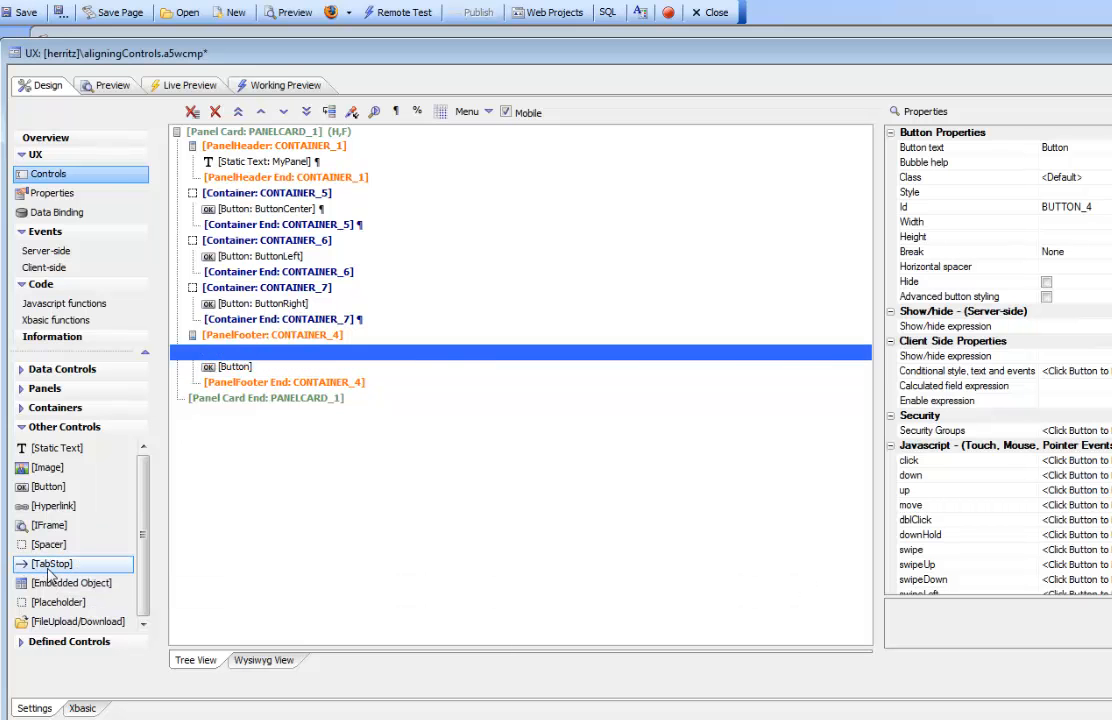
pyautogui.click(48, 566)
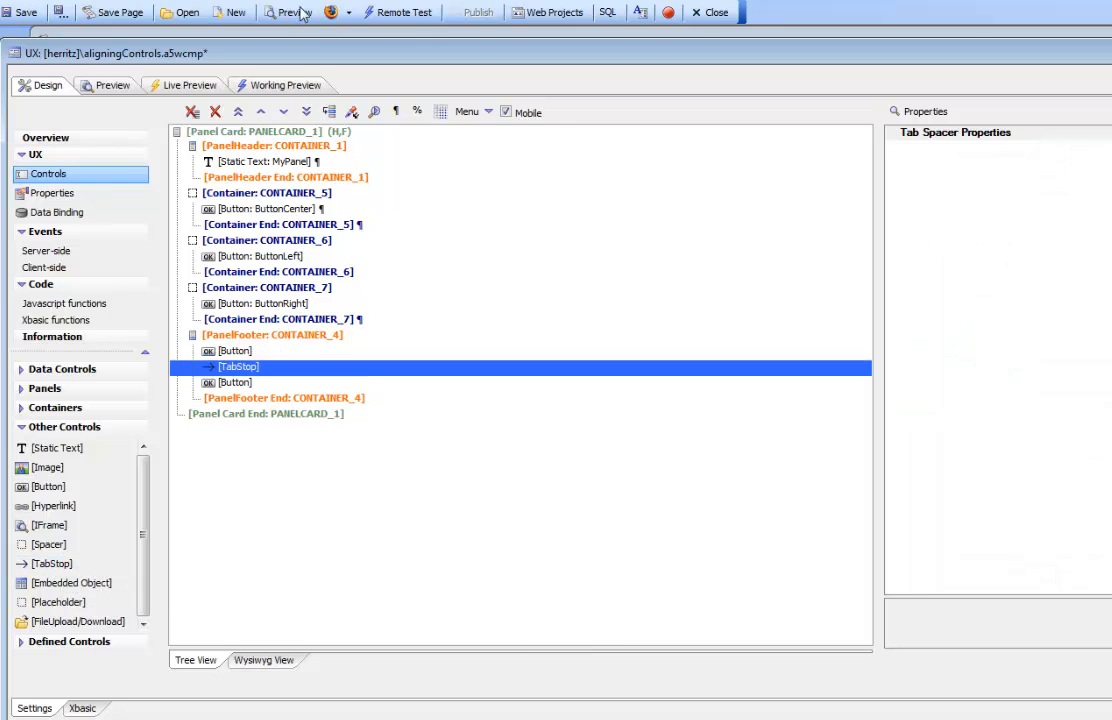
# Check the footer button alignment in the working preview on iPhone 4 horizontal and iPhone 4 vertical
pyautogui.click(285, 85)
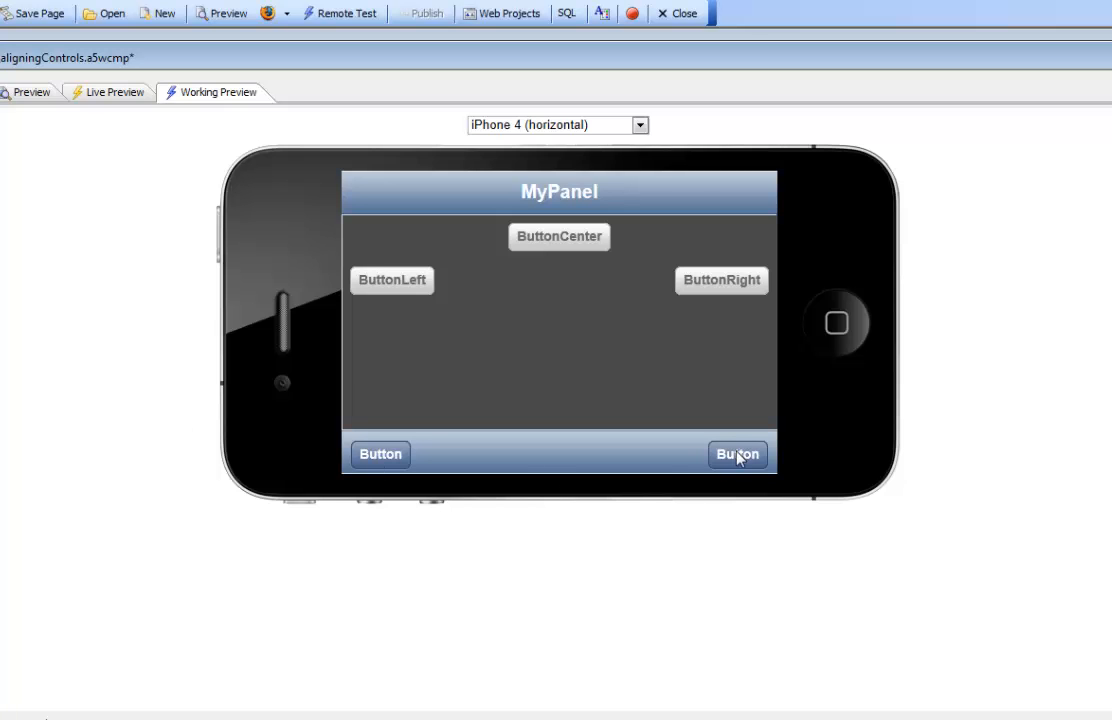
pyautogui.click(572, 125)
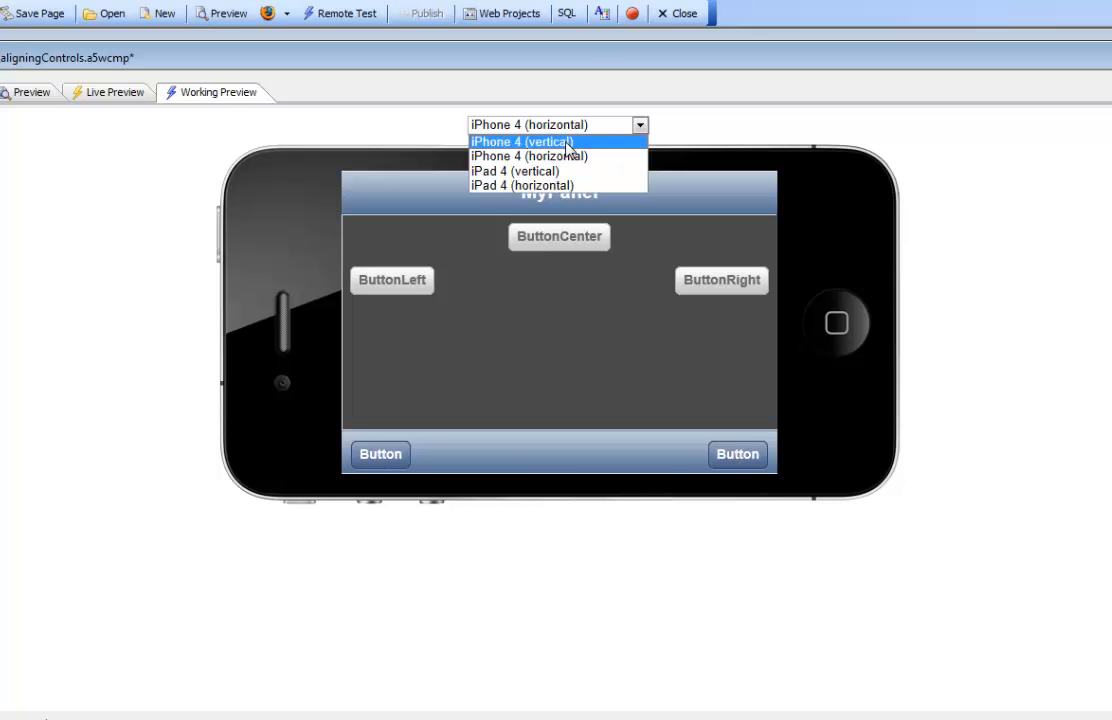
pyautogui.click(568, 142)
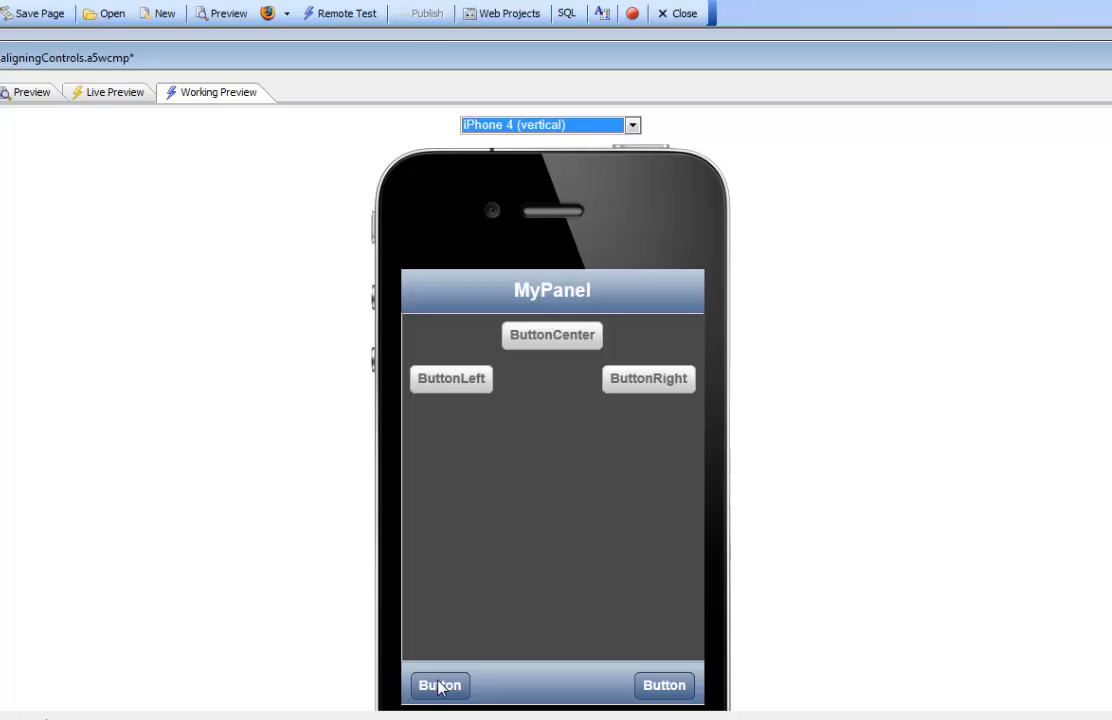